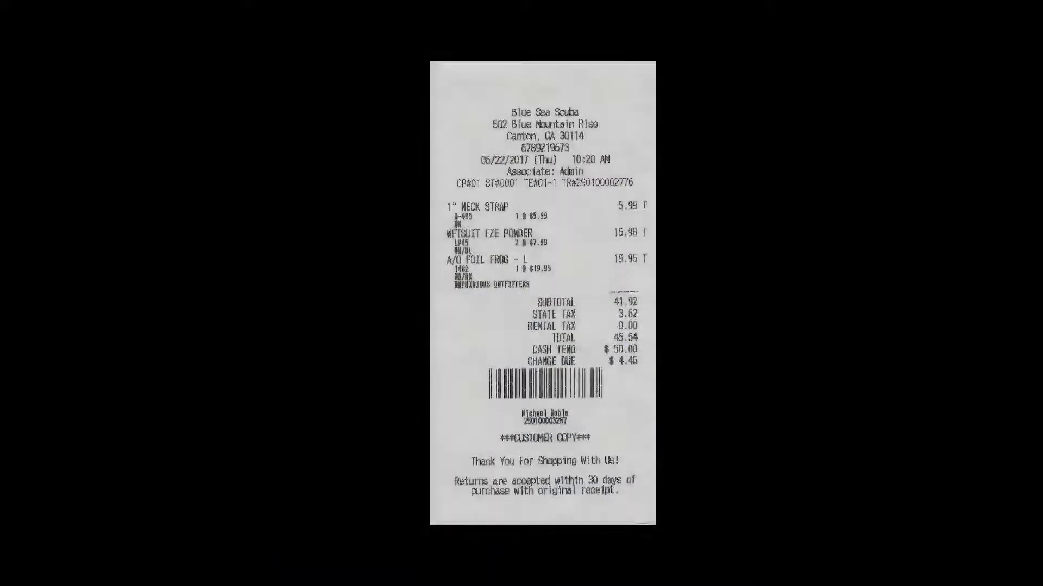
Step: Put the cursor in the empty Scan Product, Card or Barcode field on the sale screen
left_click(654, 166)
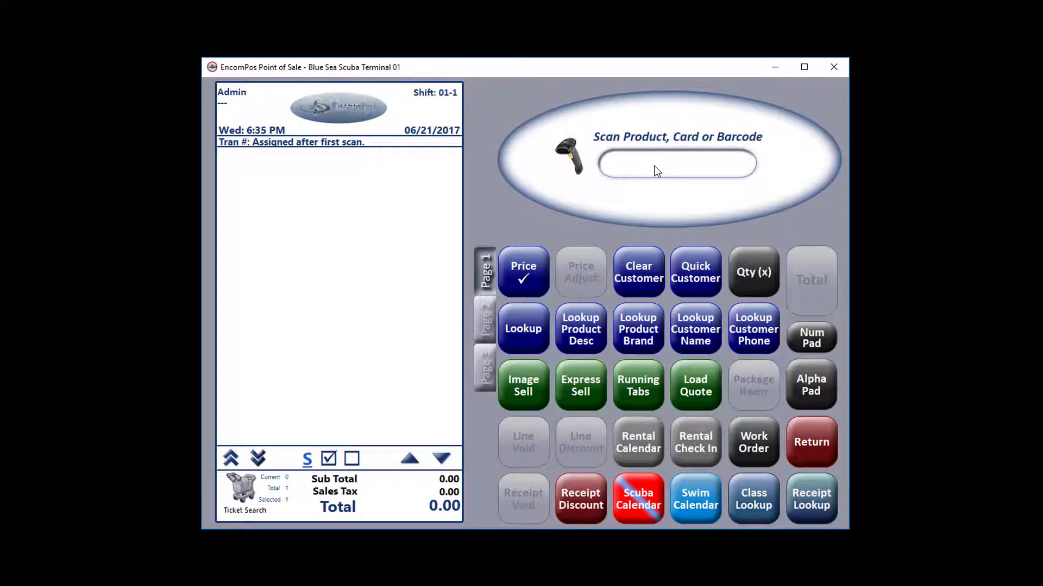
Step: Enter the receipt's barcode to recall its original sale for a partial return
type("2901000027685")
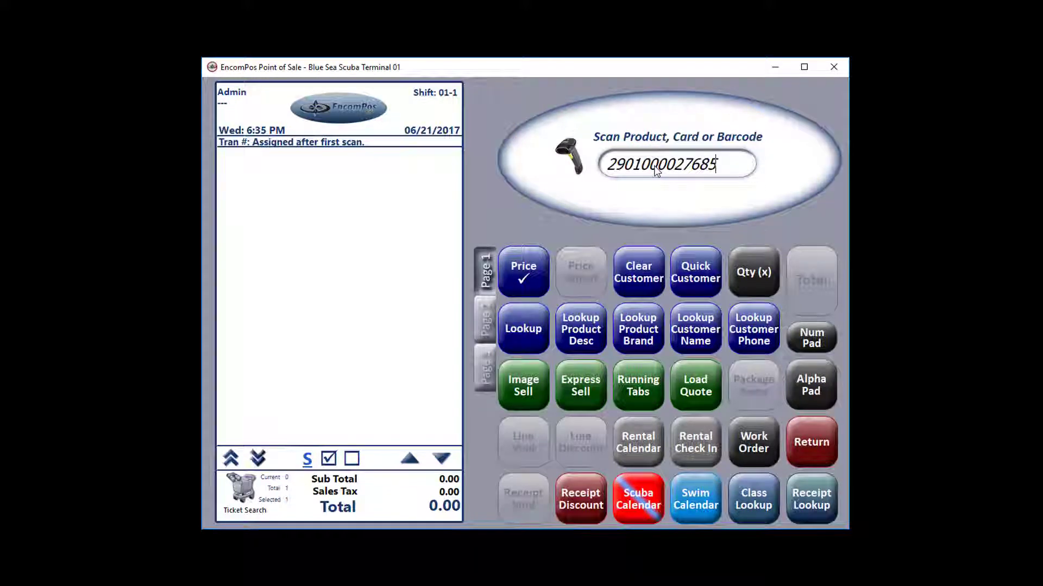
key("Return")
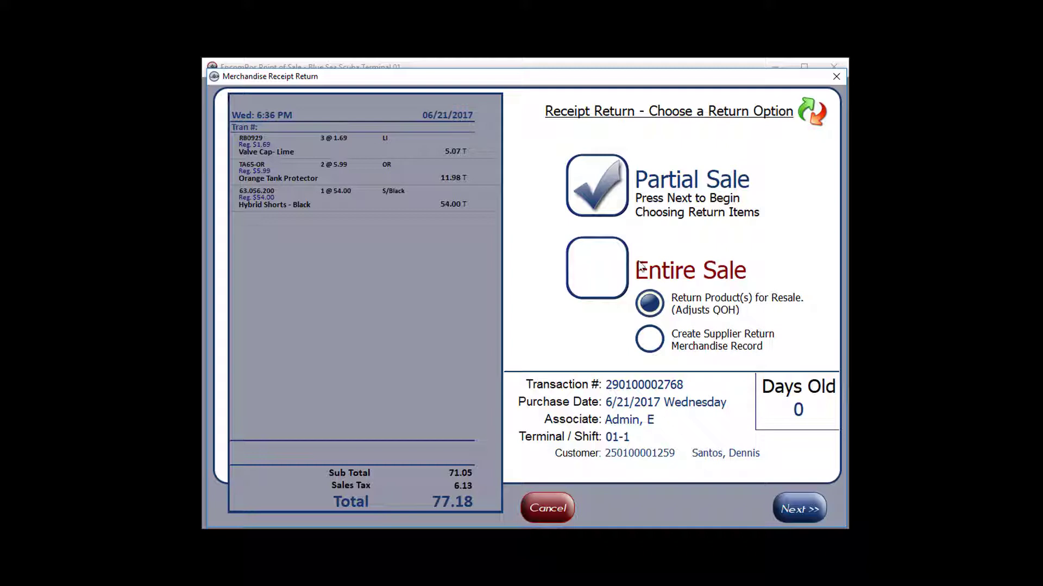
Step: Mark one Hybrid Shorts - Black on the receipt as Return Product for Resale
left_click(807, 507)
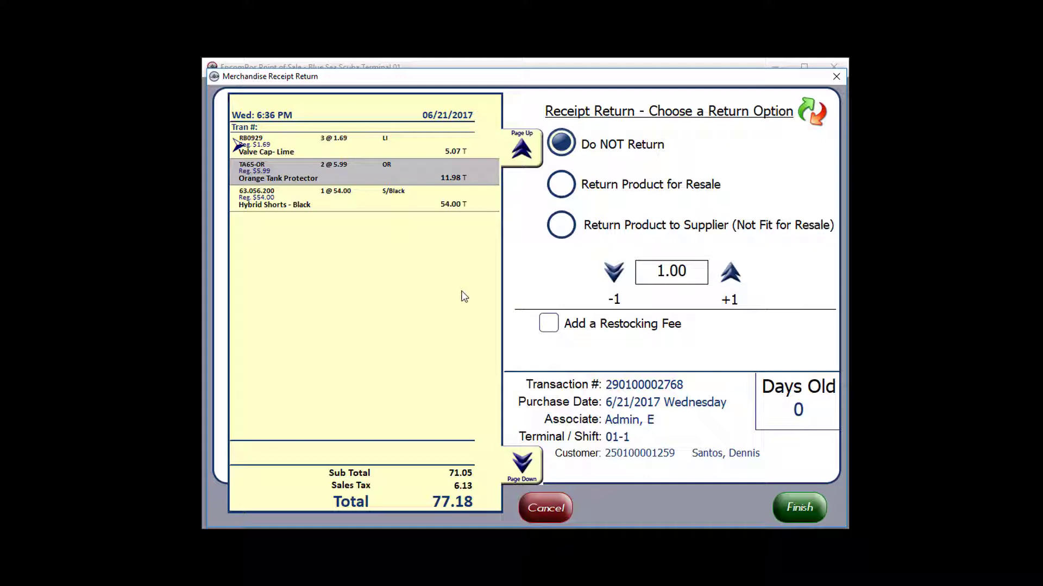
left_click(347, 174)
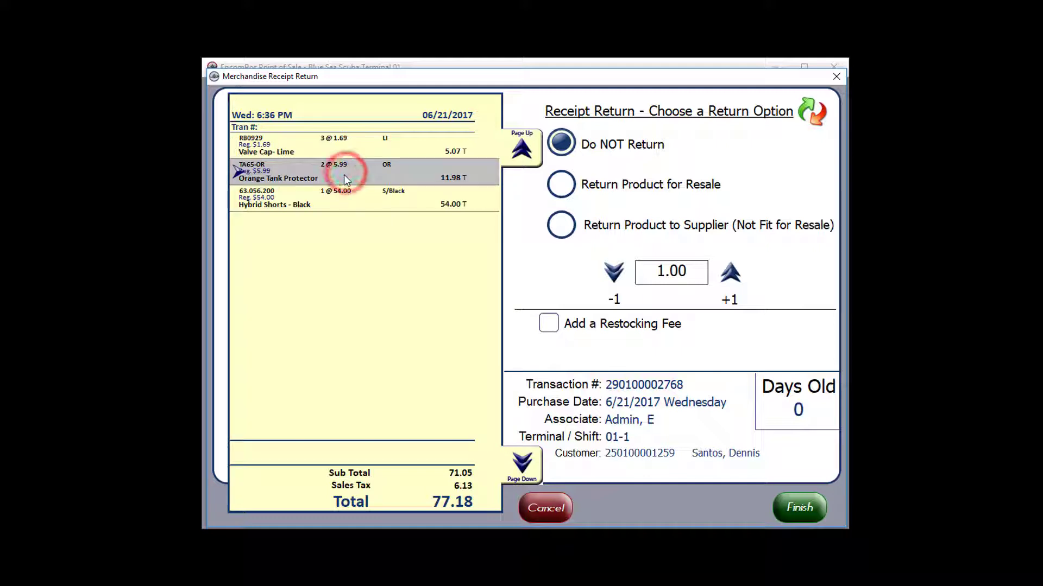
left_click(340, 196)
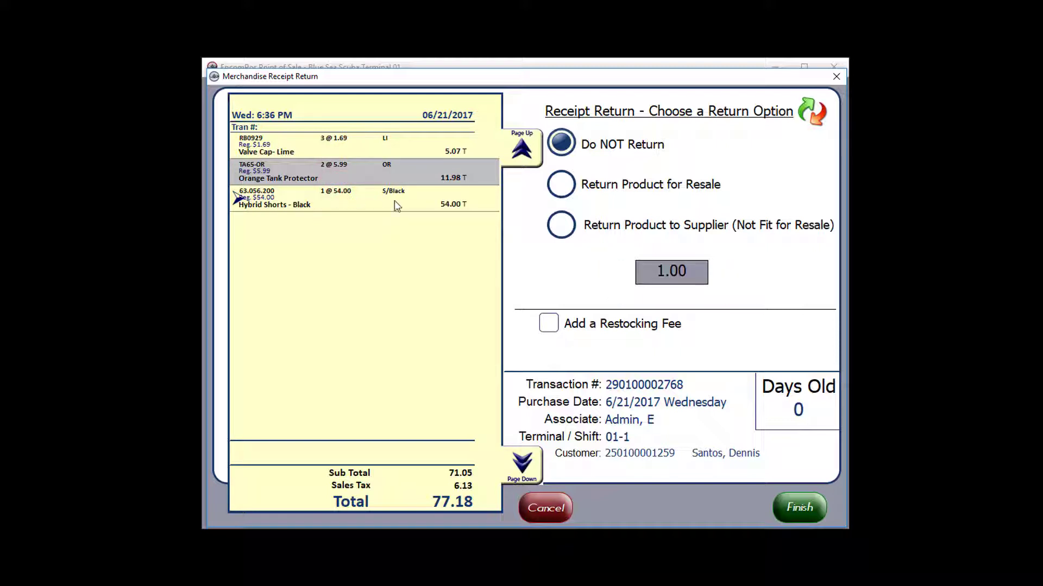
left_click(630, 186)
left_click(567, 189)
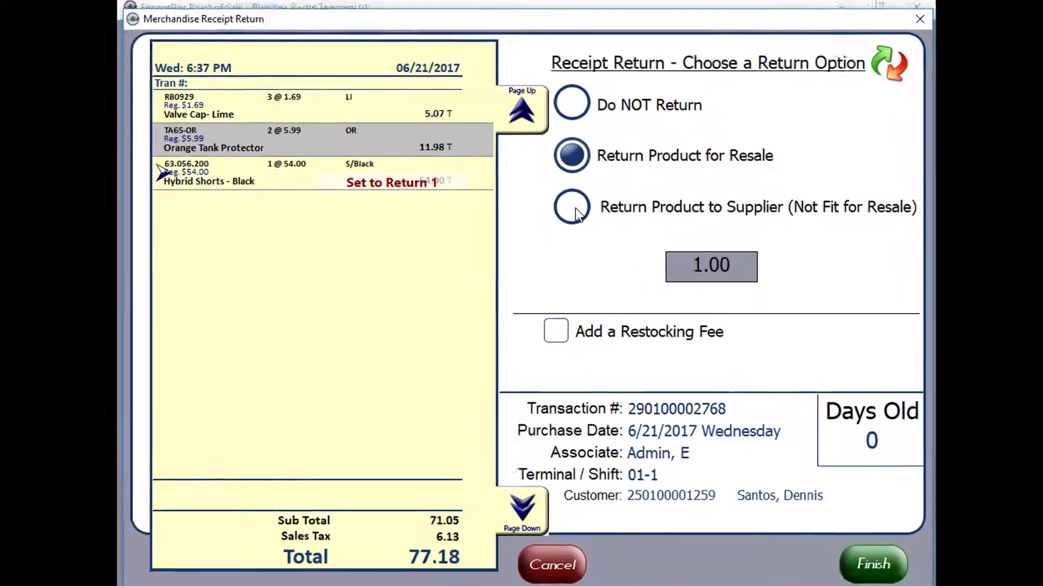
Step: Look at the supplier return reasons, dismiss them, and cancel the receipt return
left_click(561, 224)
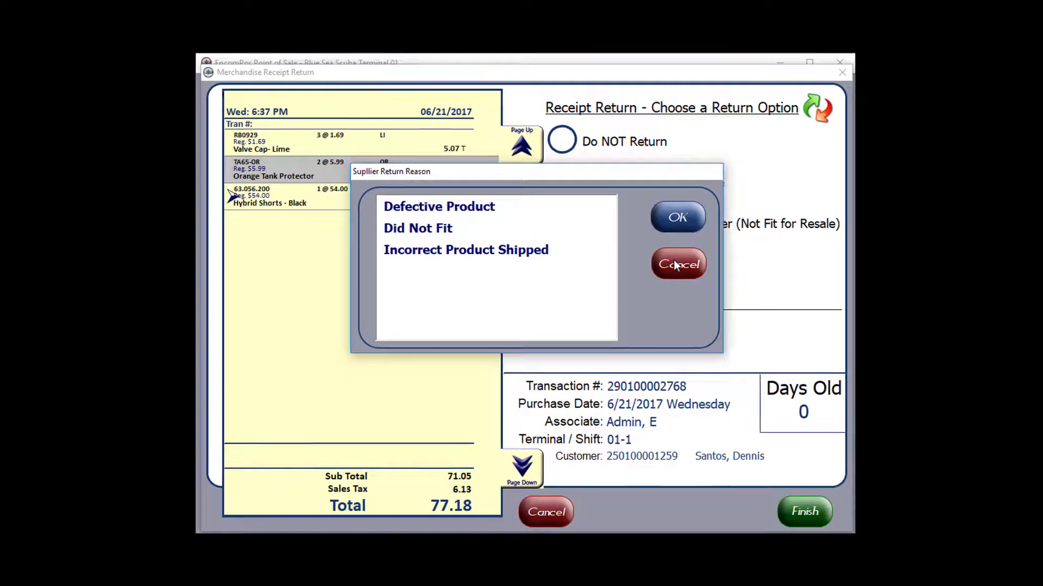
left_click(769, 247)
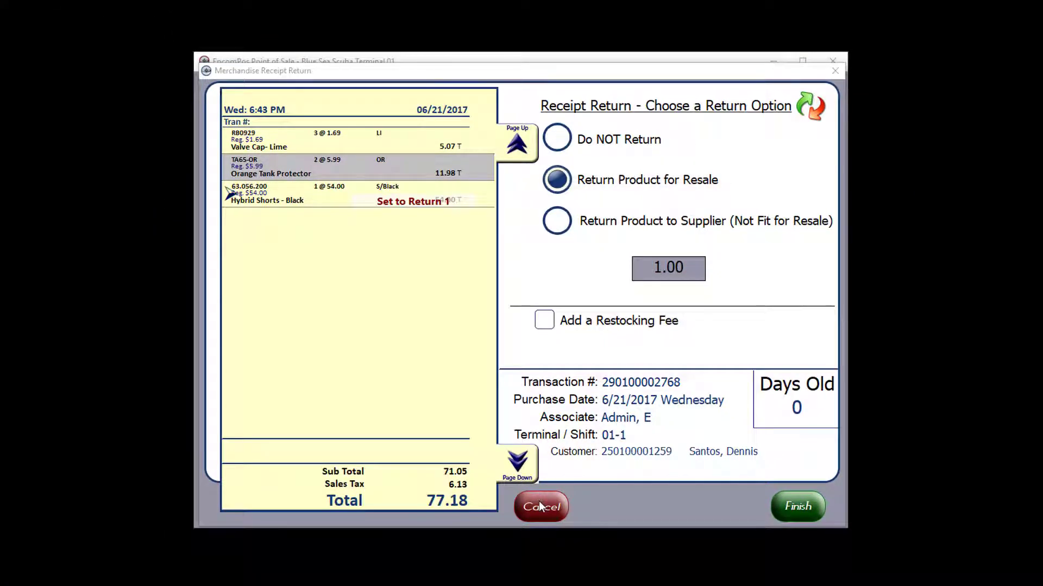
left_click(539, 501)
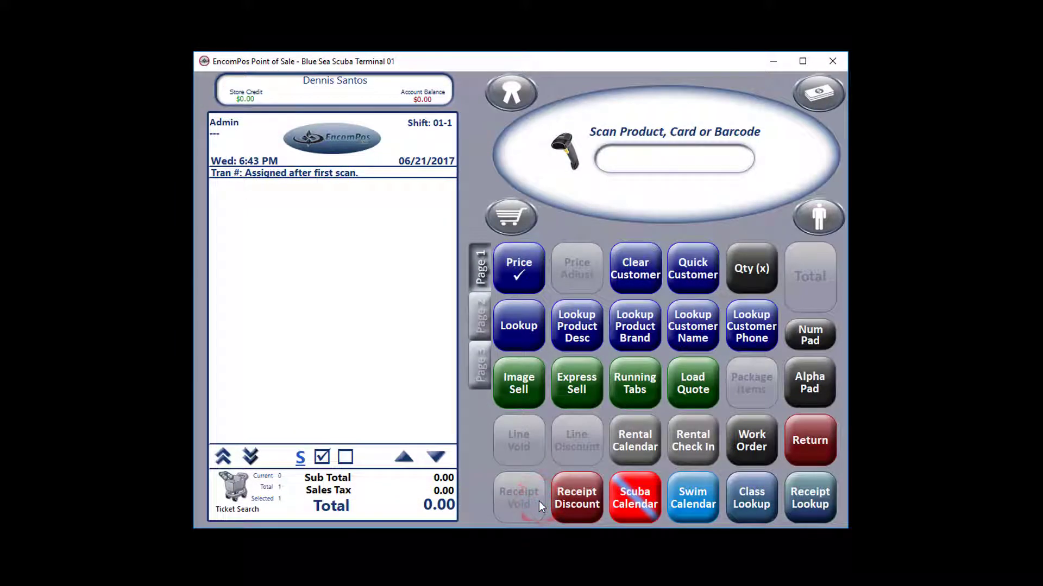
left_click(774, 60)
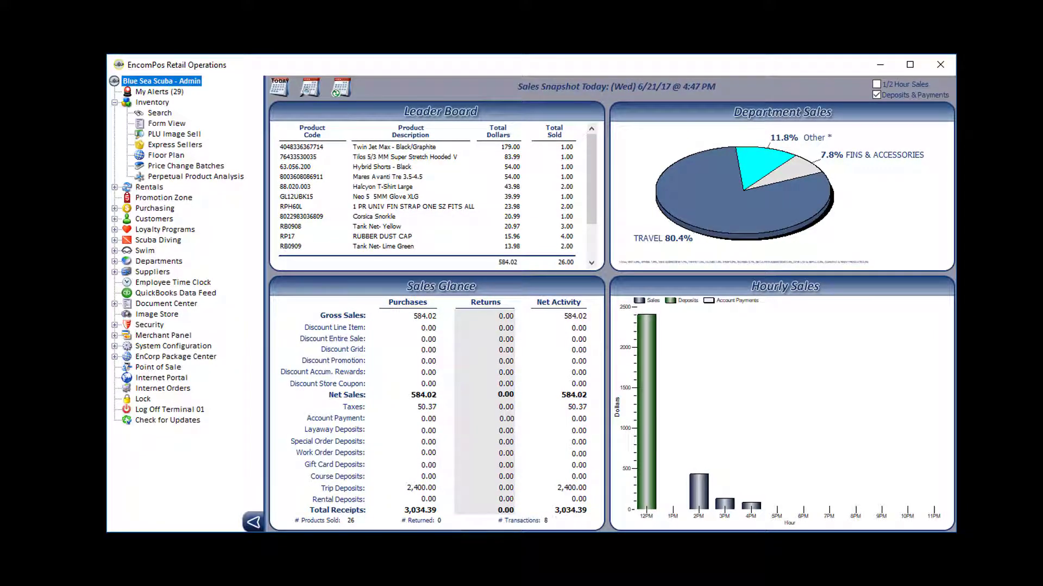
left_click(119, 347)
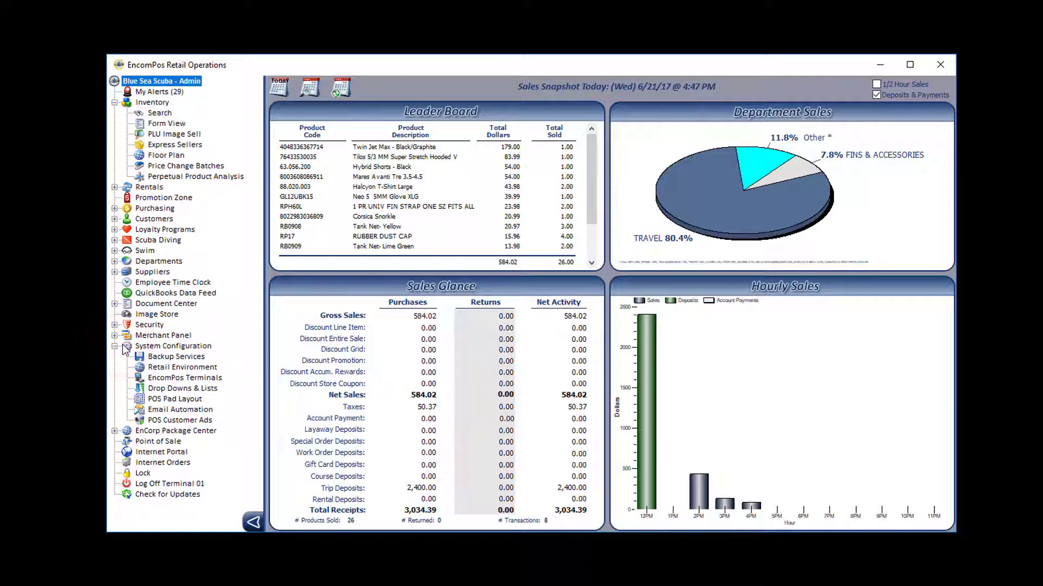
left_click(170, 389)
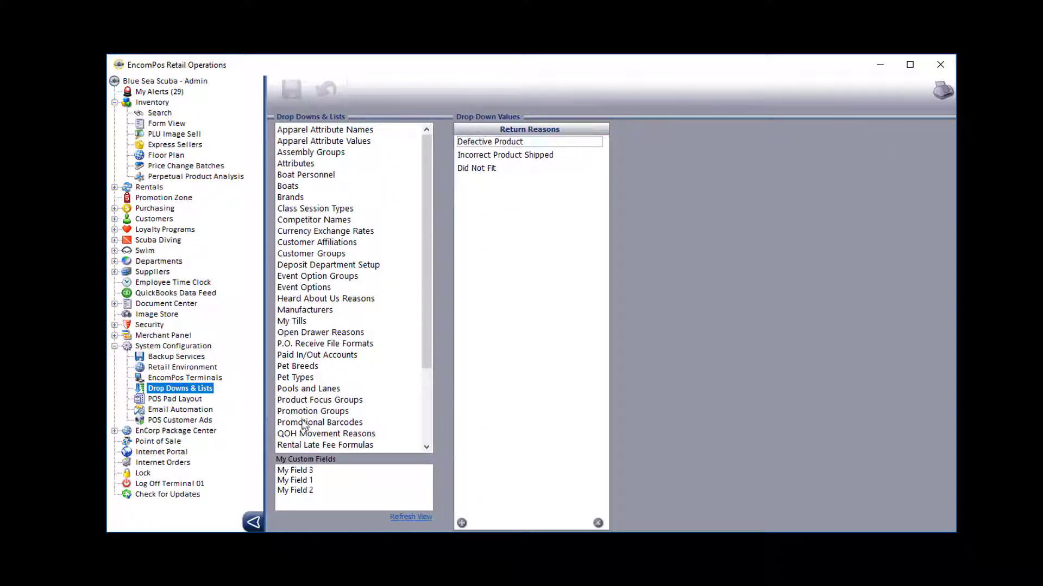
left_click(426, 422)
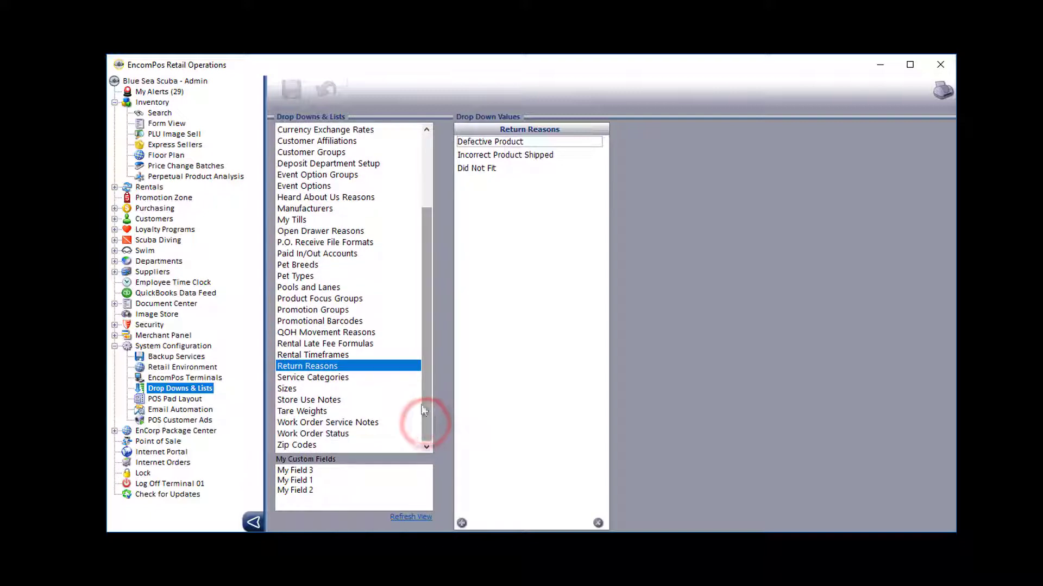
left_click(329, 368)
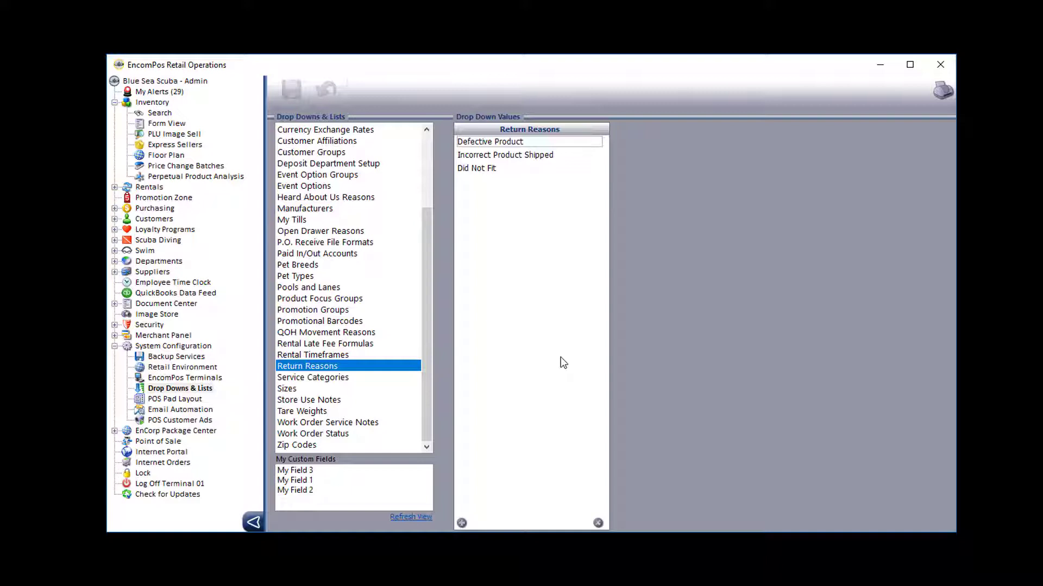
left_click(882, 64)
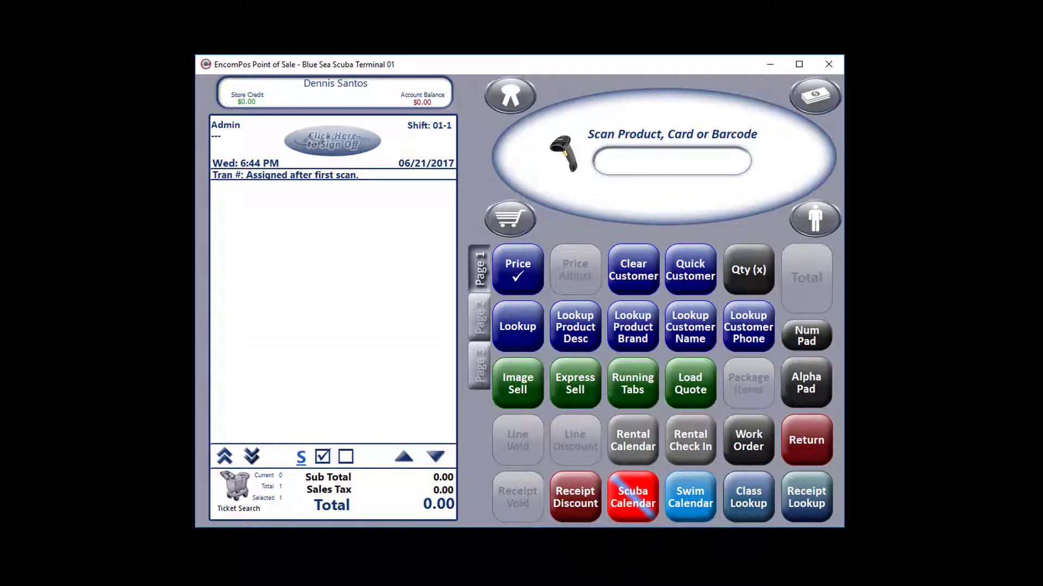
Step: Recall the receipt's sale again and set Hybrid Shorts - Black to return for resale
type("290100002768")
key("Return")
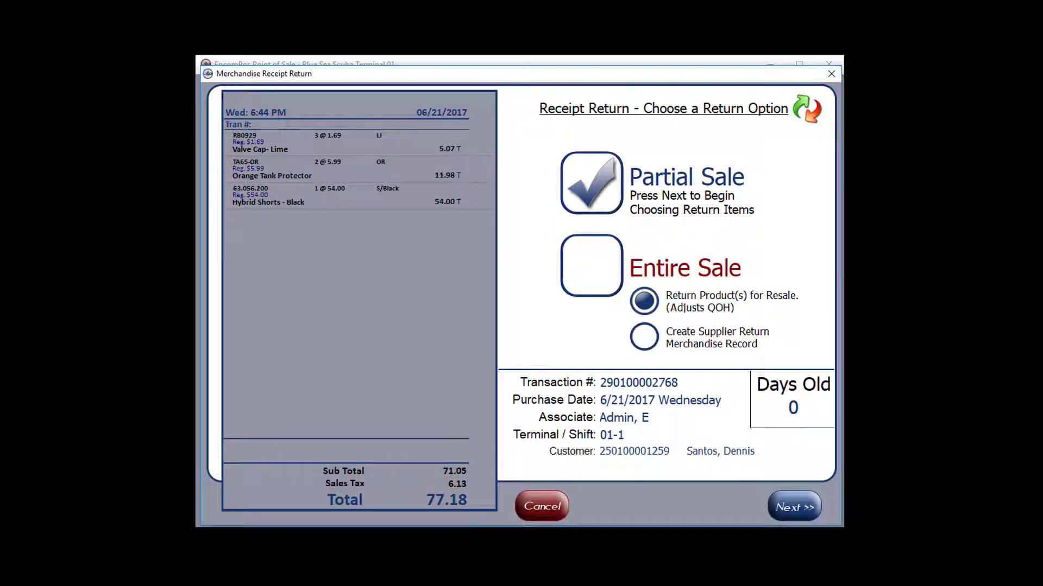
left_click(807, 507)
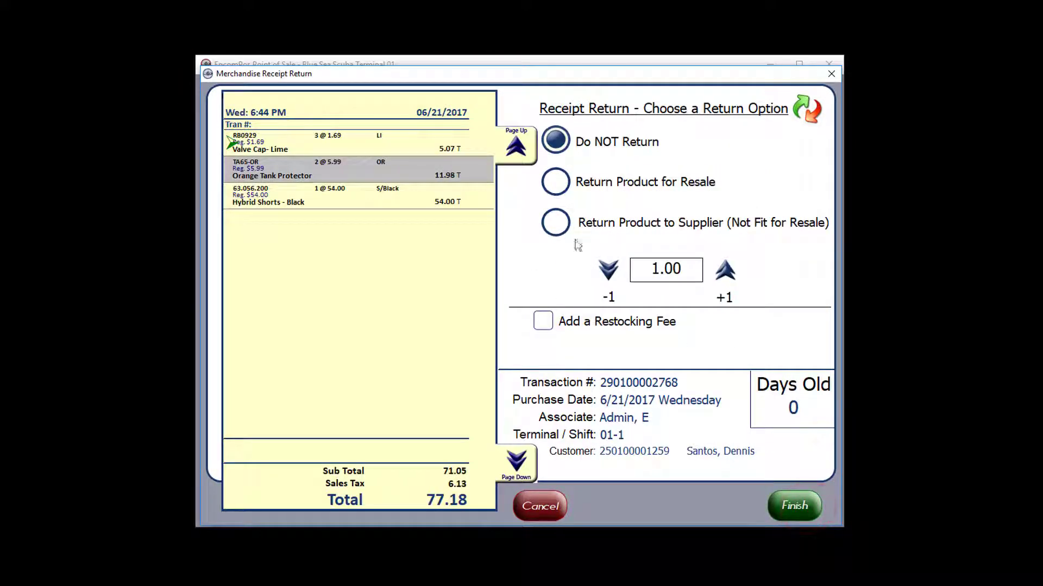
left_click(454, 197)
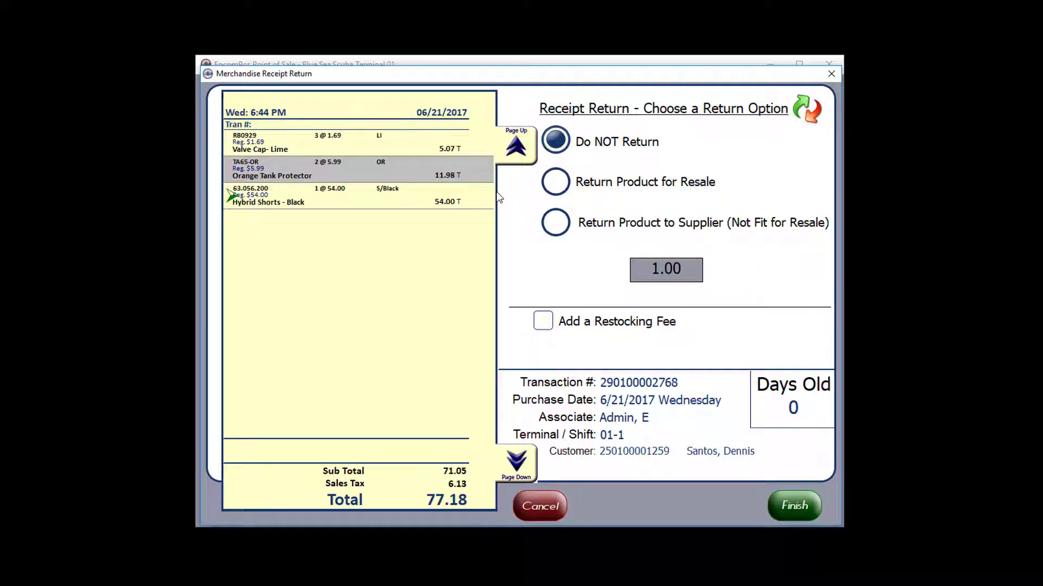
left_click(561, 182)
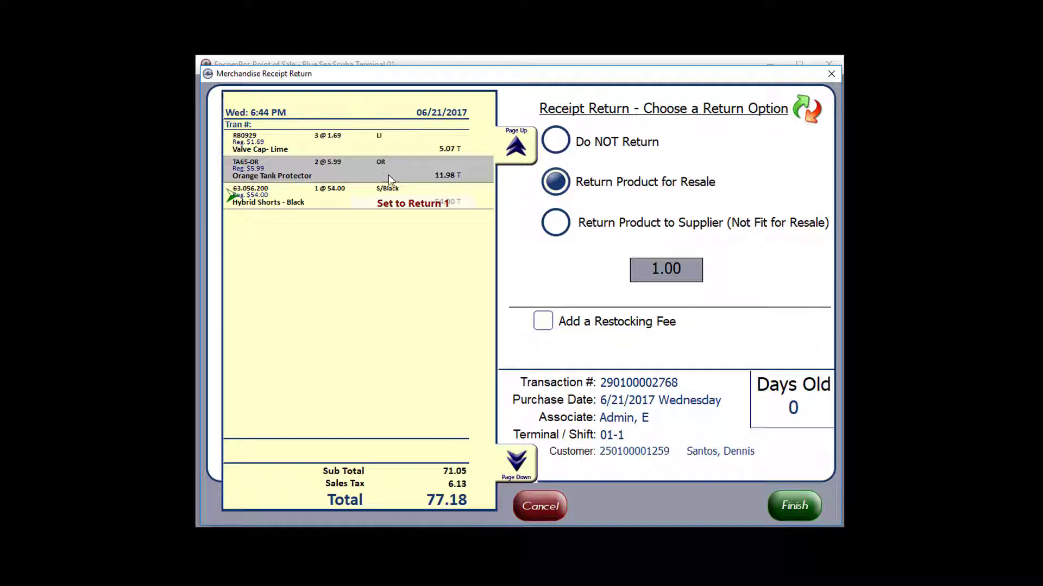
Step: Raise the Valve Cap - Lime return quantity to 2, tick a restocking fee, then cancel
left_click(364, 143)
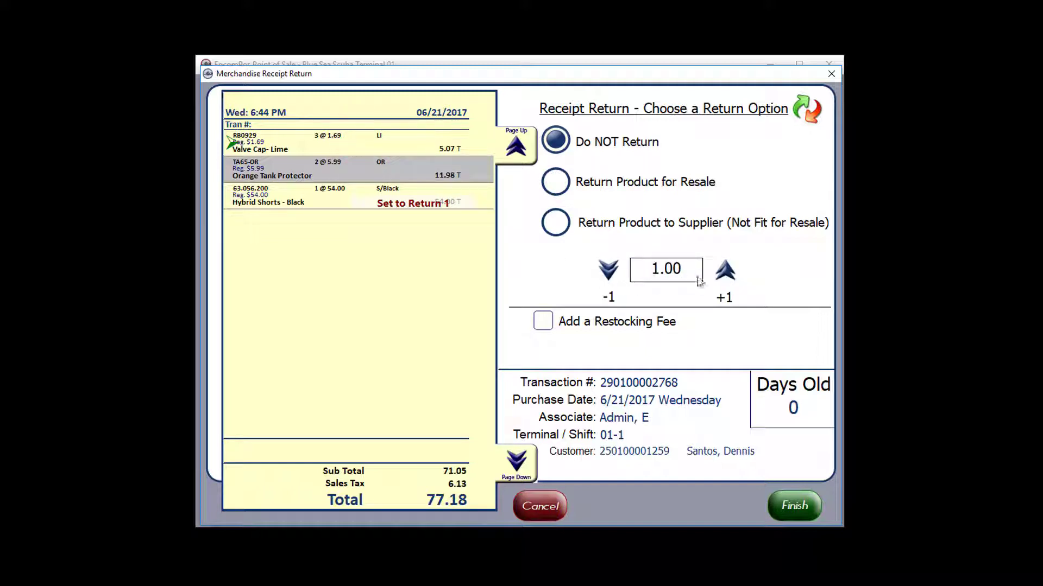
left_click(725, 271)
left_click(391, 205)
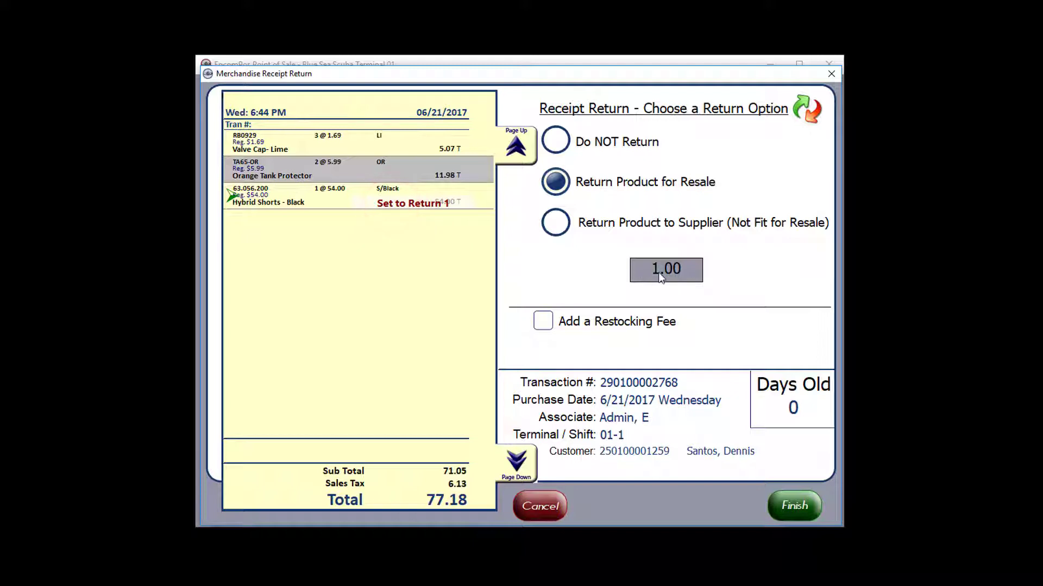
left_click(386, 139)
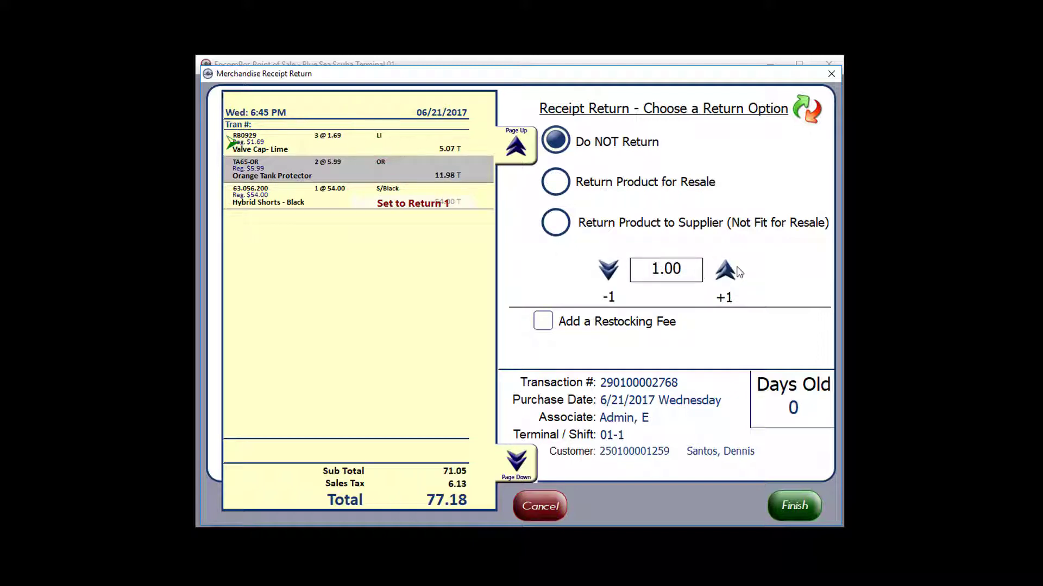
left_click(726, 270)
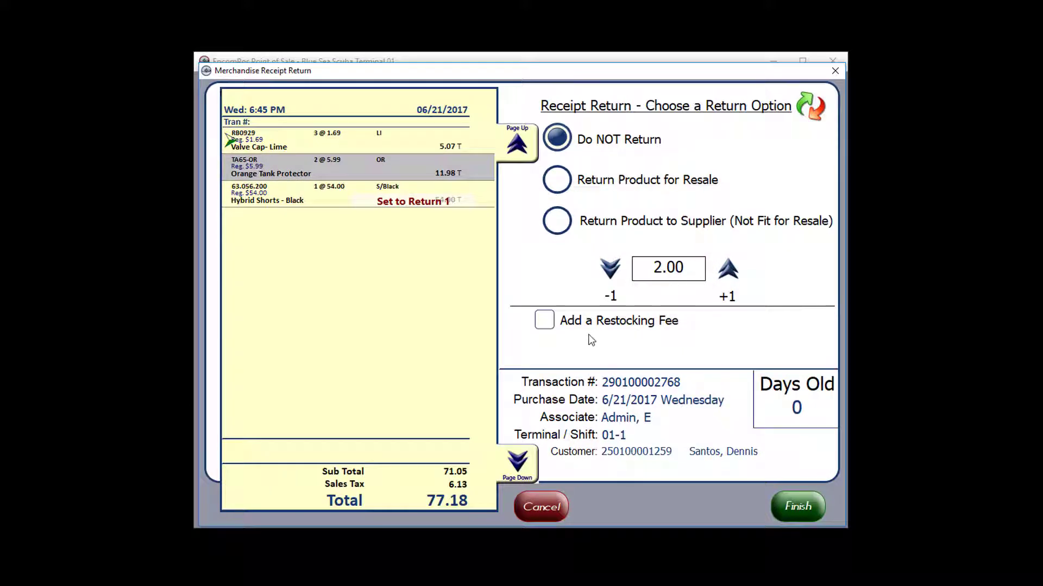
left_click(543, 321)
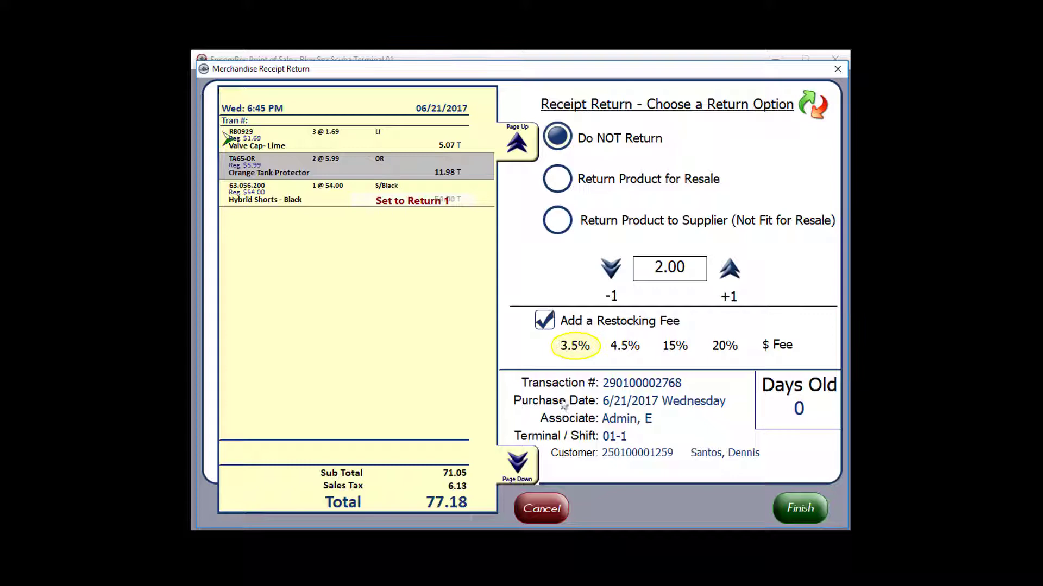
left_click(542, 510)
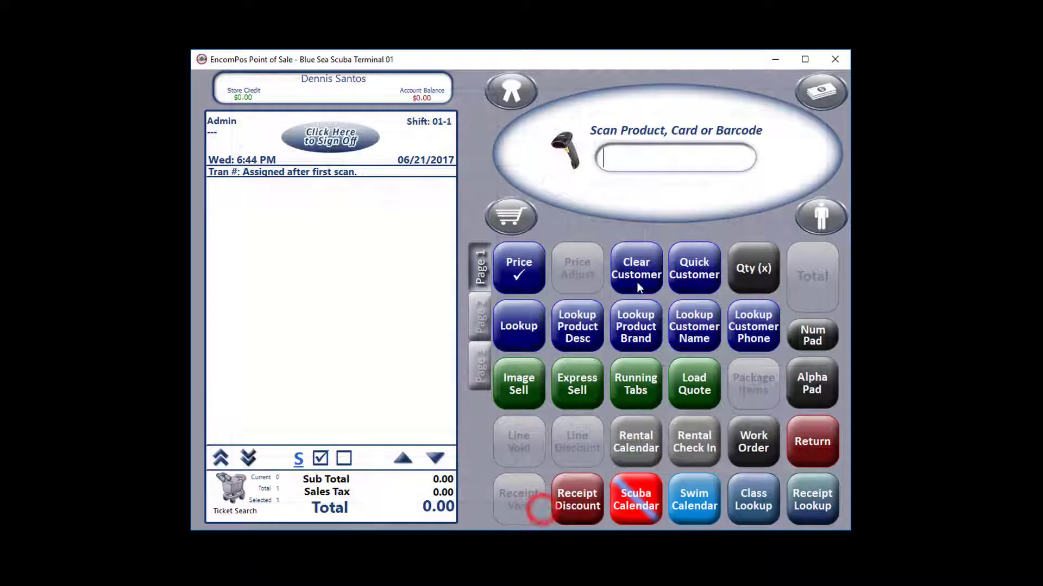
Step: Check the Selling Behaviors restocking fee percentages (3.50, 4.50, 15.00, 20.00) and return to the register
left_click(774, 59)
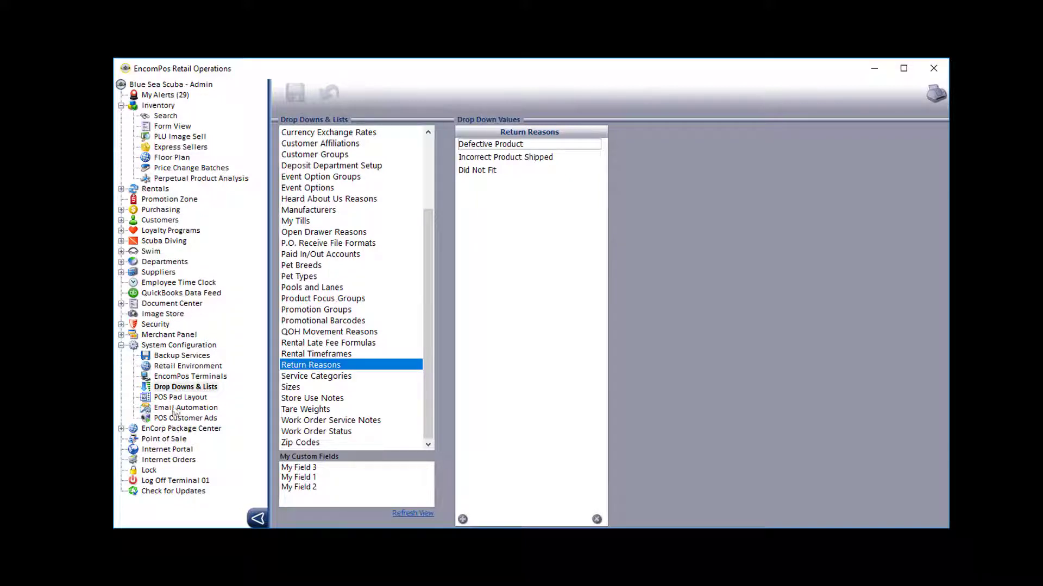
left_click(168, 368)
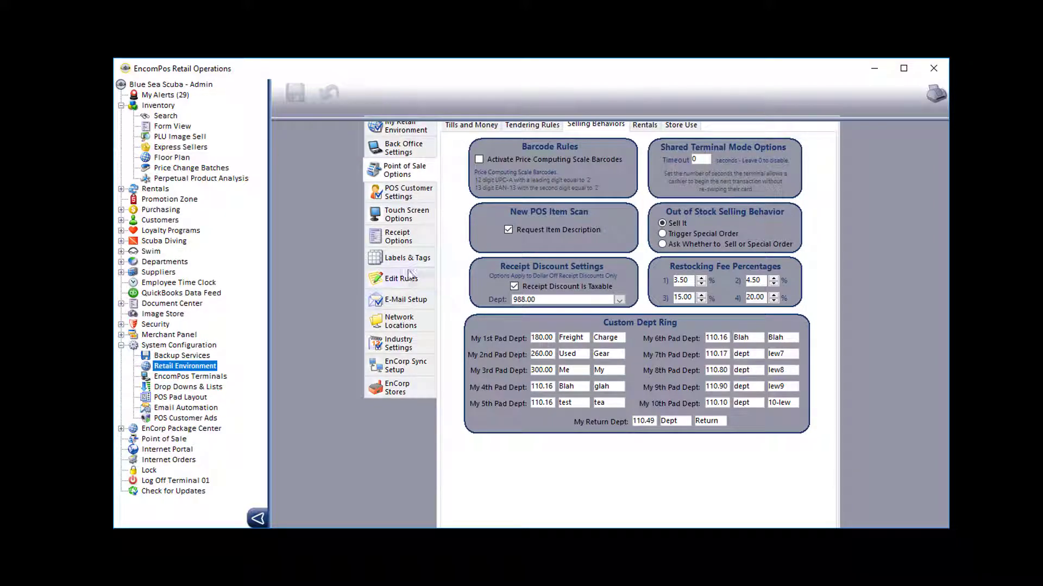
left_click(411, 172)
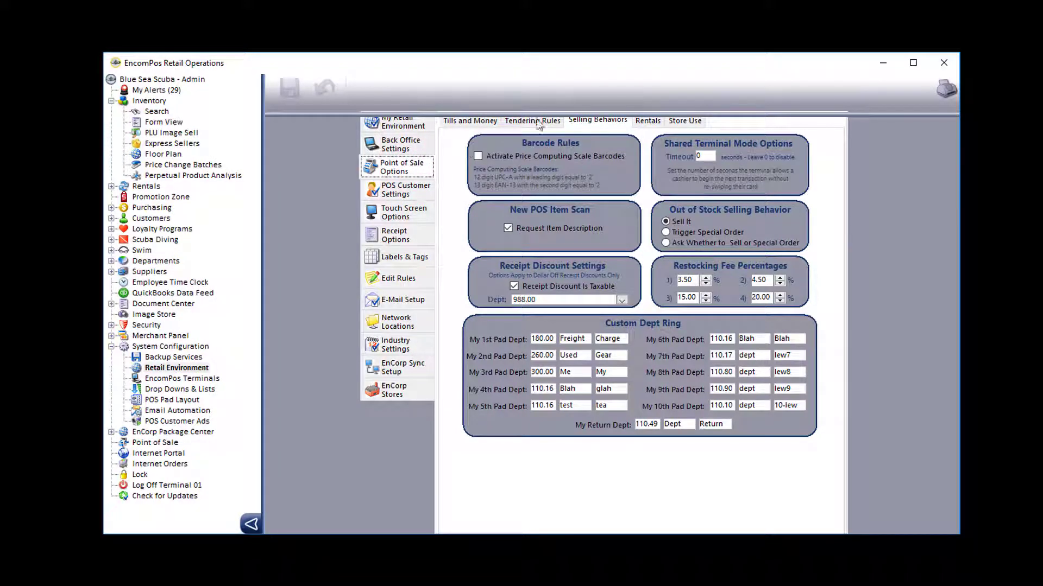
left_click(586, 122)
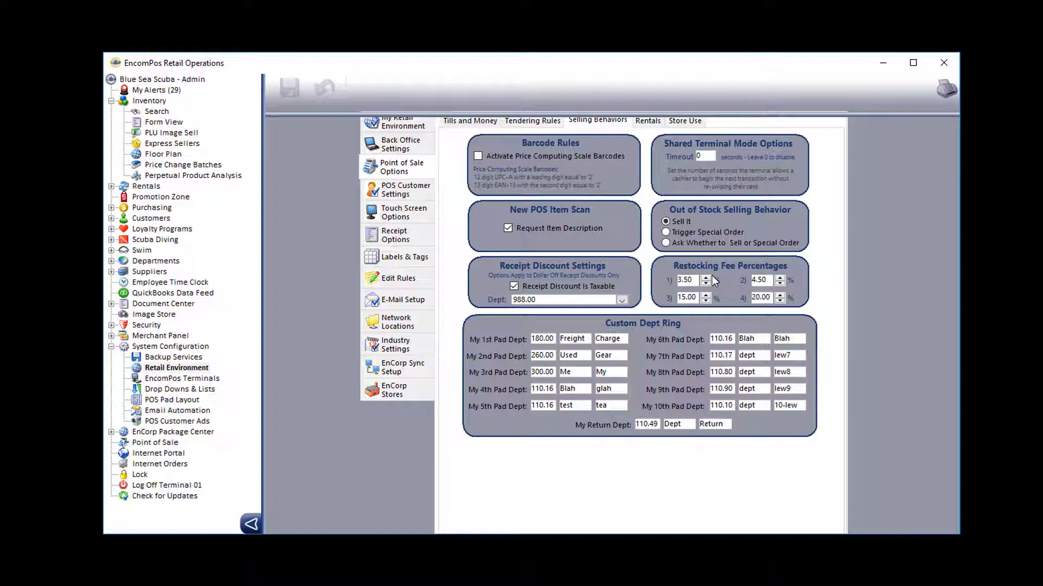
left_click(882, 62)
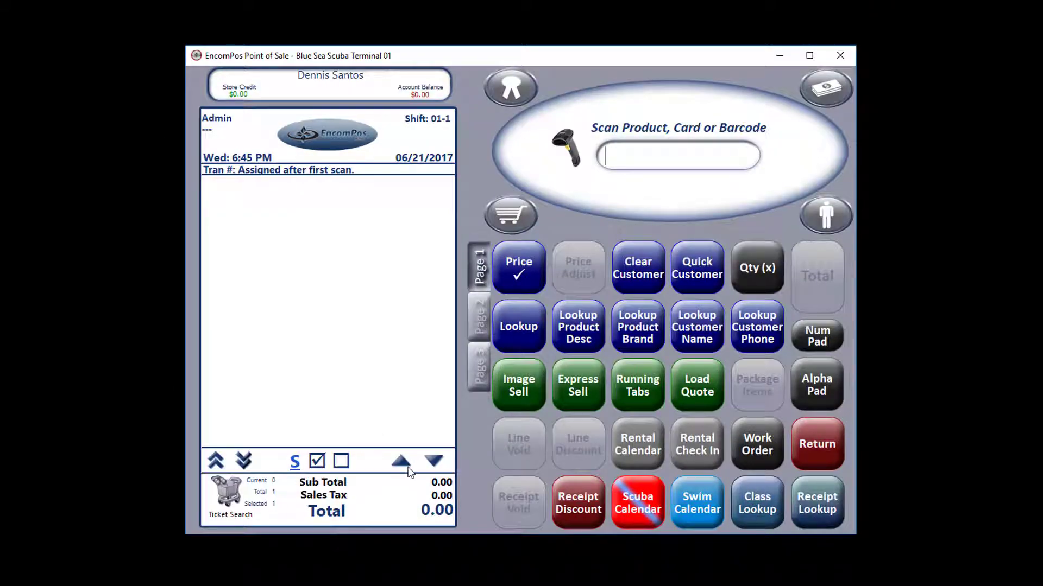
Step: Recall the receipt as a partial return and choose a flat $ restocking fee
type("2901000027685")
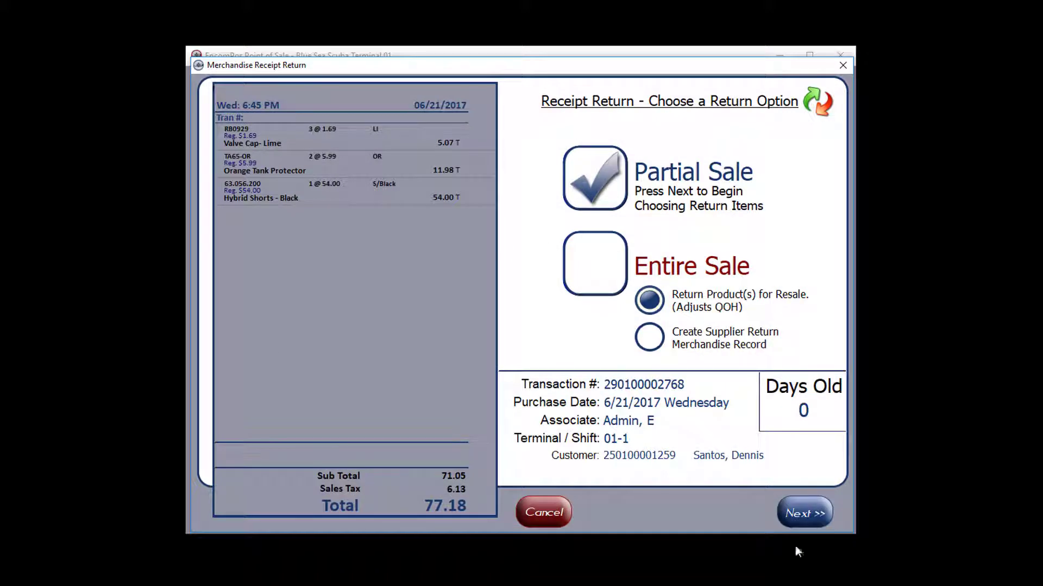
left_click(815, 513)
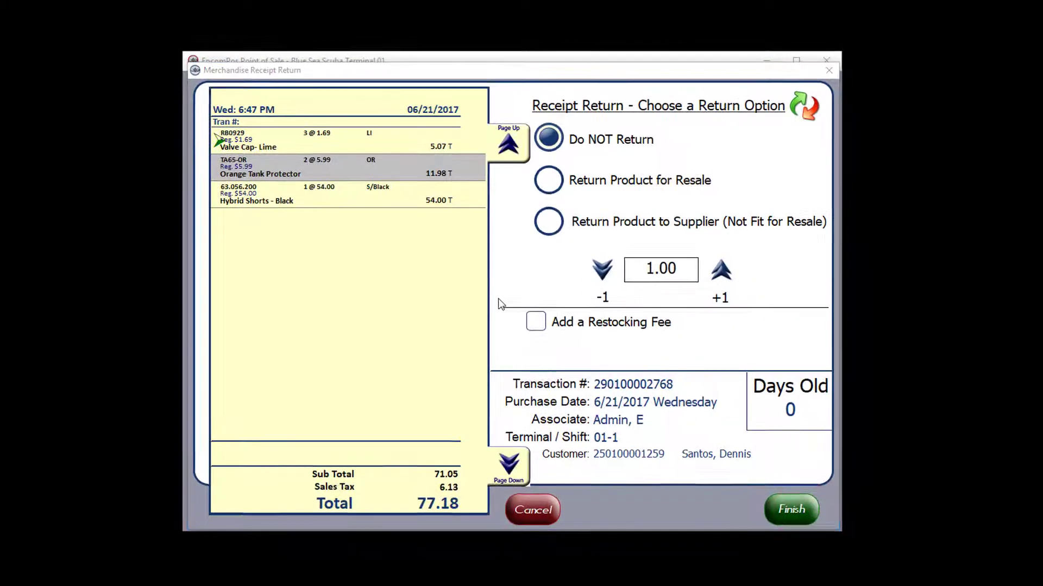
left_click(535, 322)
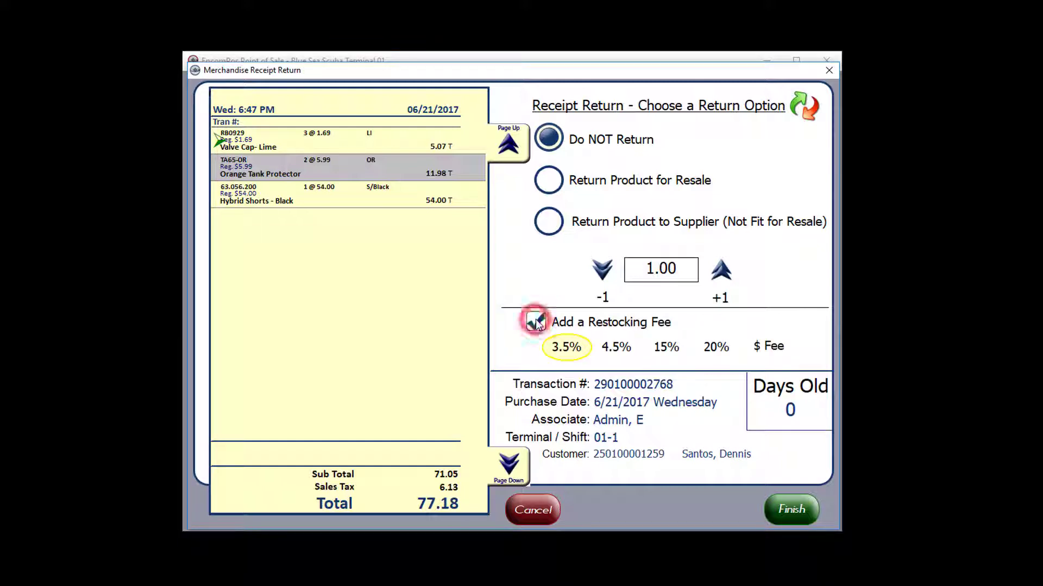
left_click(773, 349)
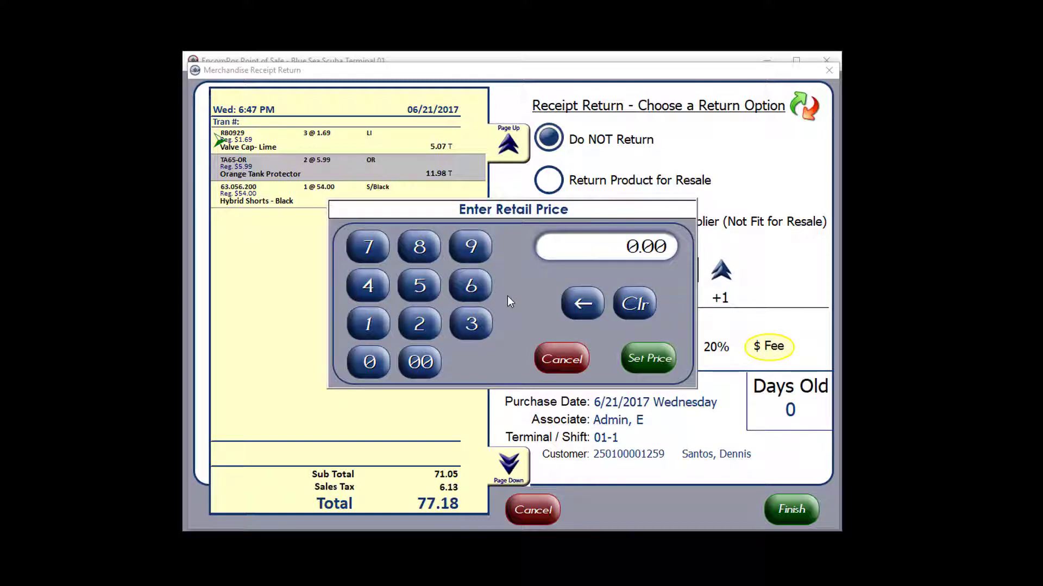
Step: Drop the restocking fee and return 1 Hybrid Shorts - Black and 3 Valve Cap- Lime for resale
left_click(560, 359)
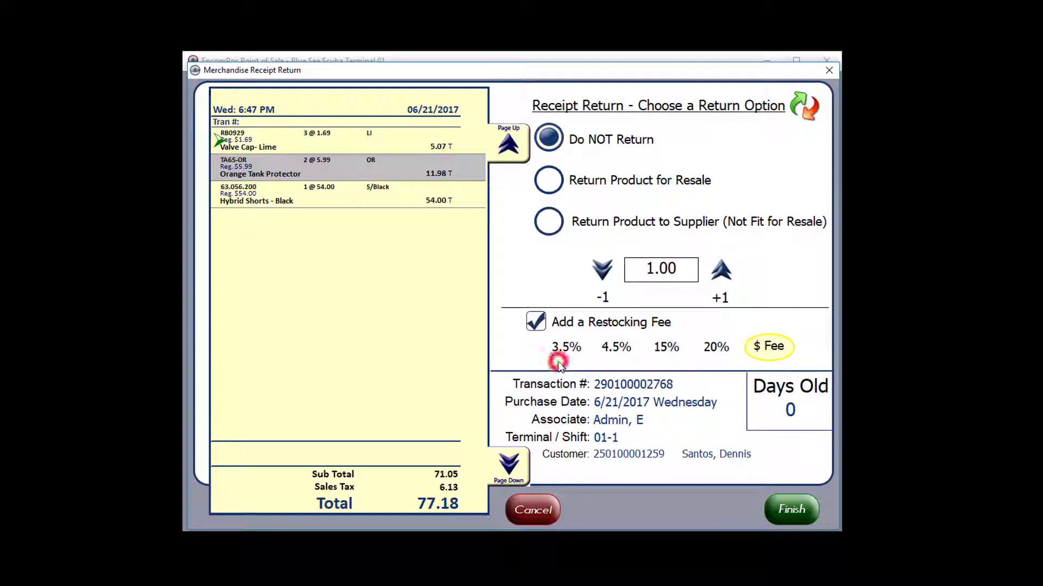
left_click(537, 322)
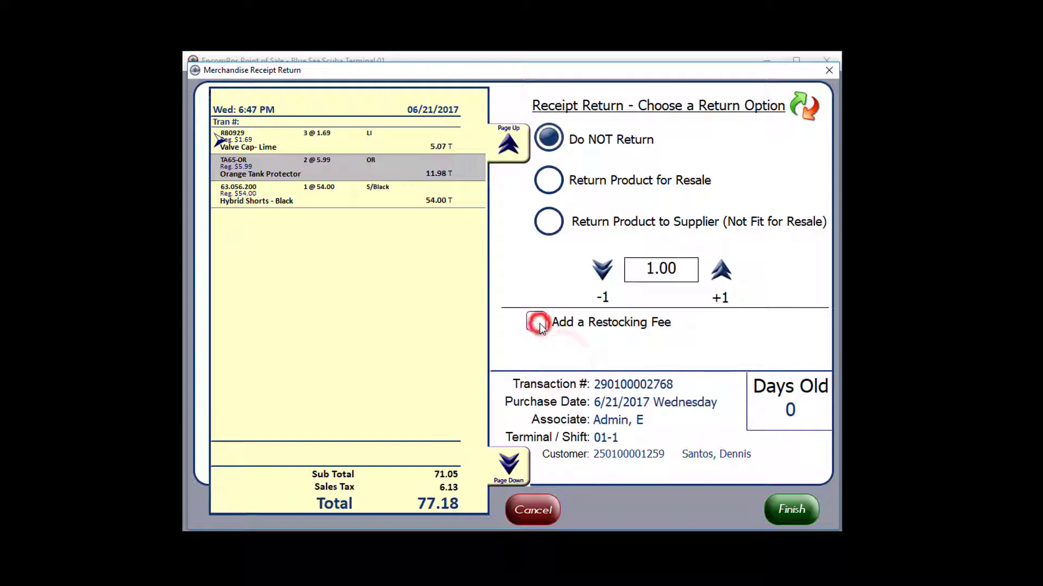
left_click(402, 198)
left_click(548, 180)
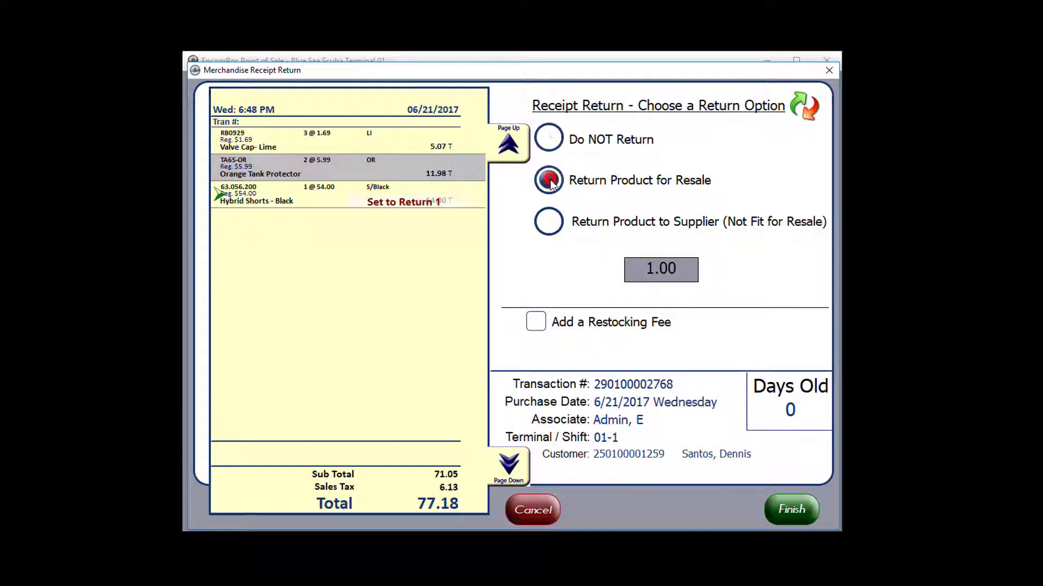
left_click(361, 136)
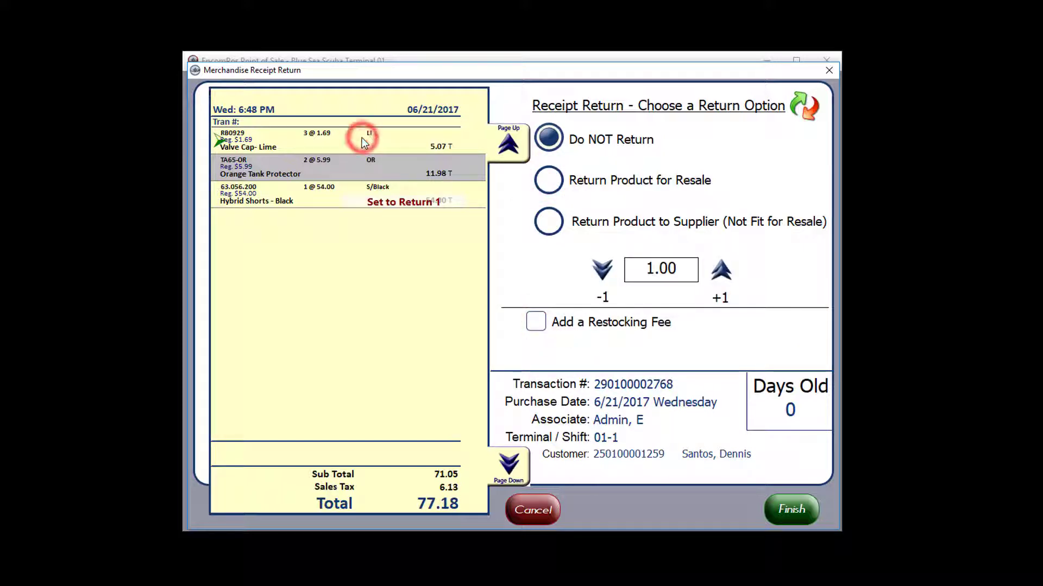
left_click(549, 181)
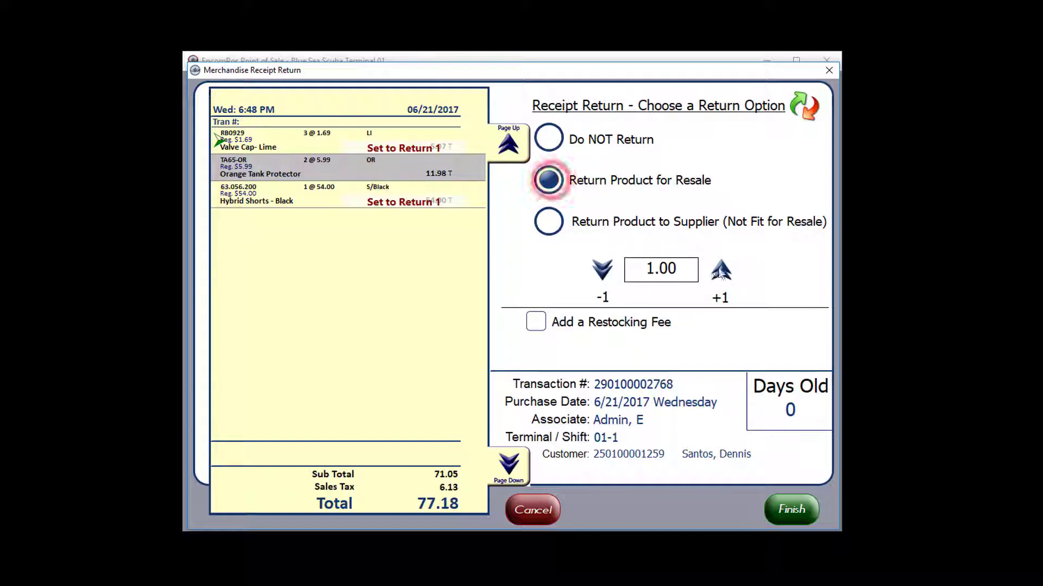
left_click(720, 268)
left_click(721, 267)
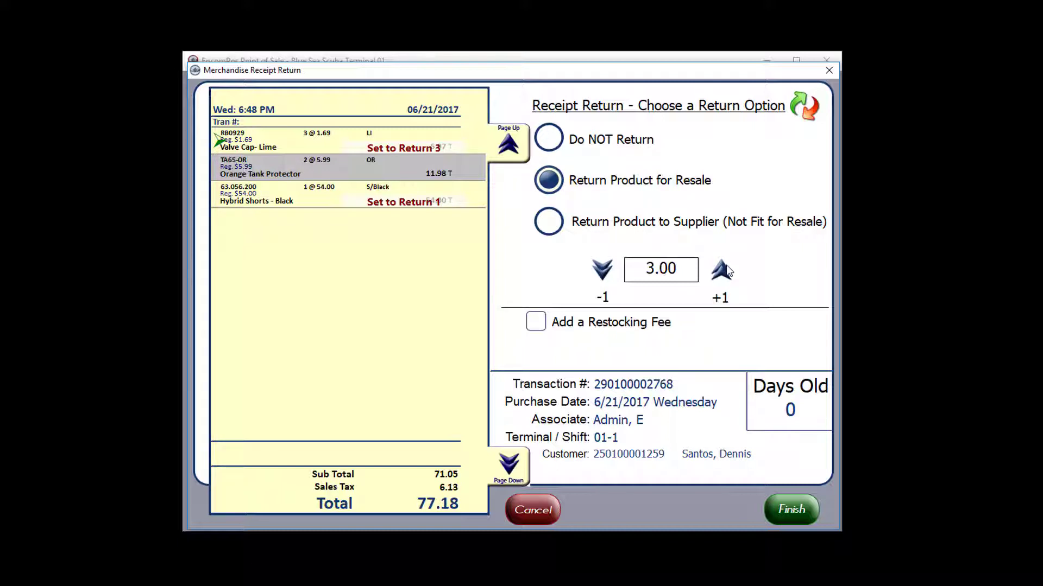
left_click(787, 509)
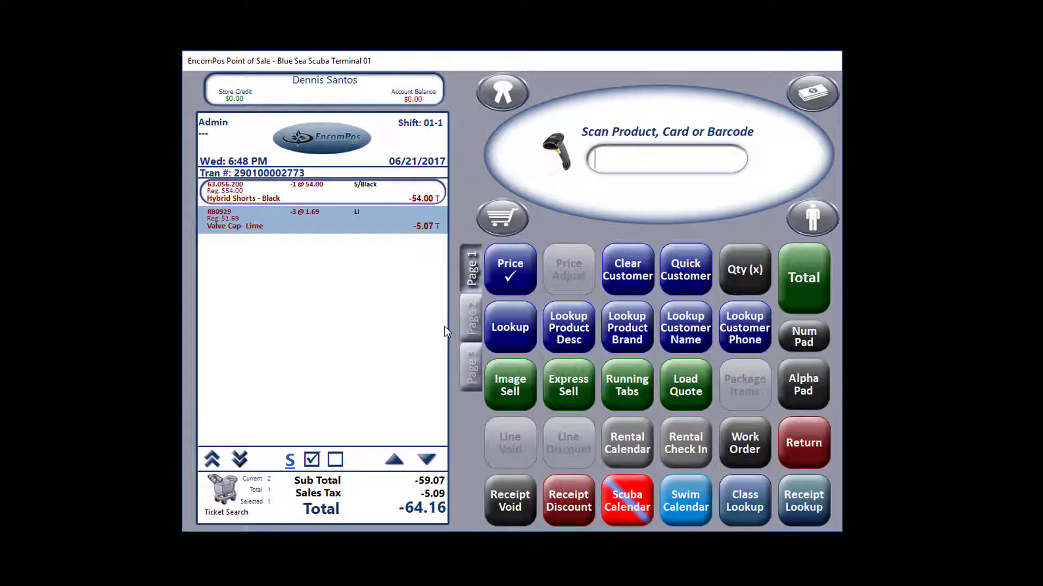
Step: Total the -64.16 return sale to bring up Payment Options
left_click(805, 278)
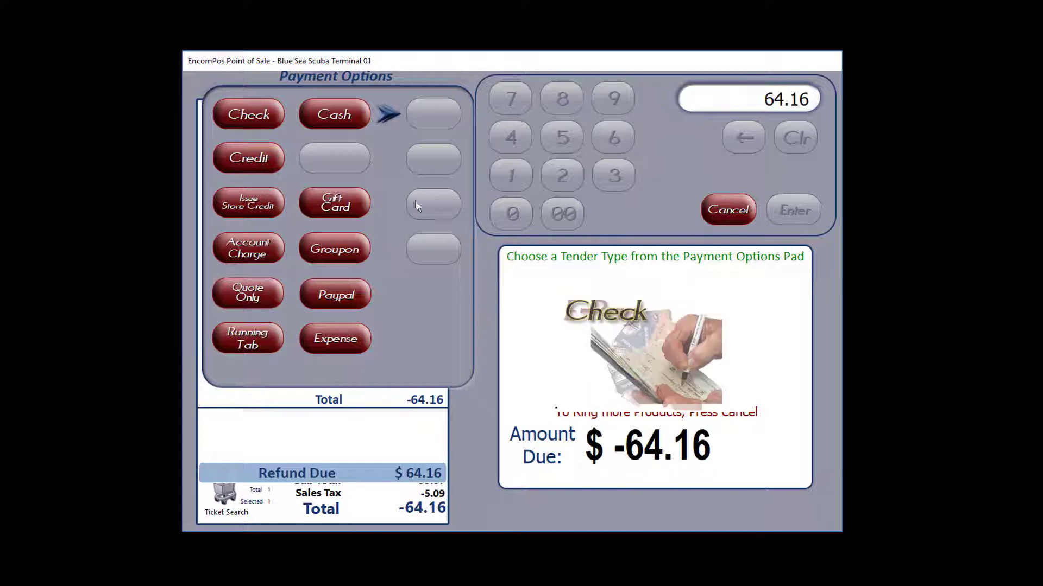
Step: Refund the 64.16 in cash and start a new empty transaction
left_click(328, 113)
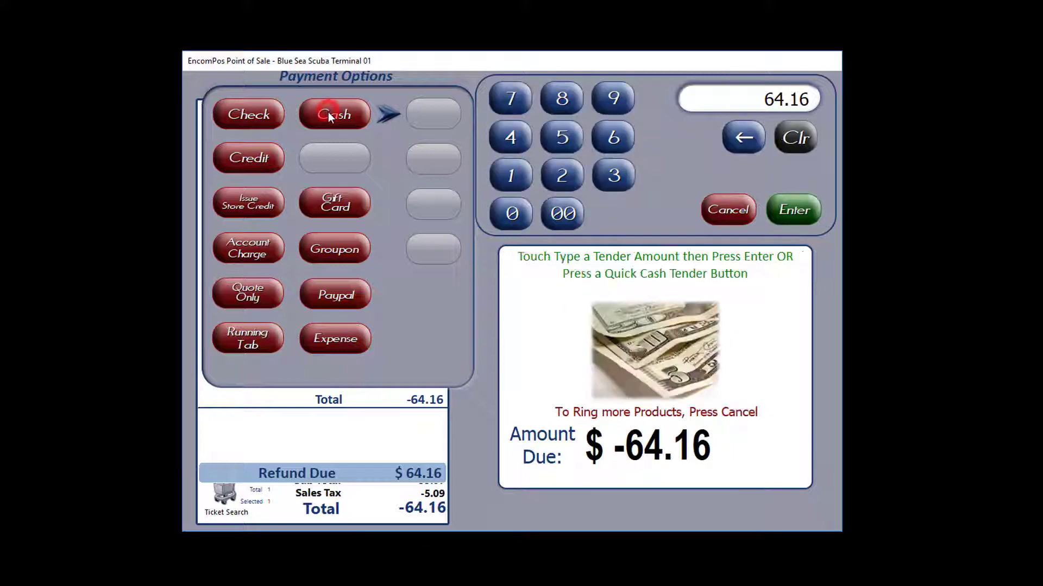
left_click(787, 209)
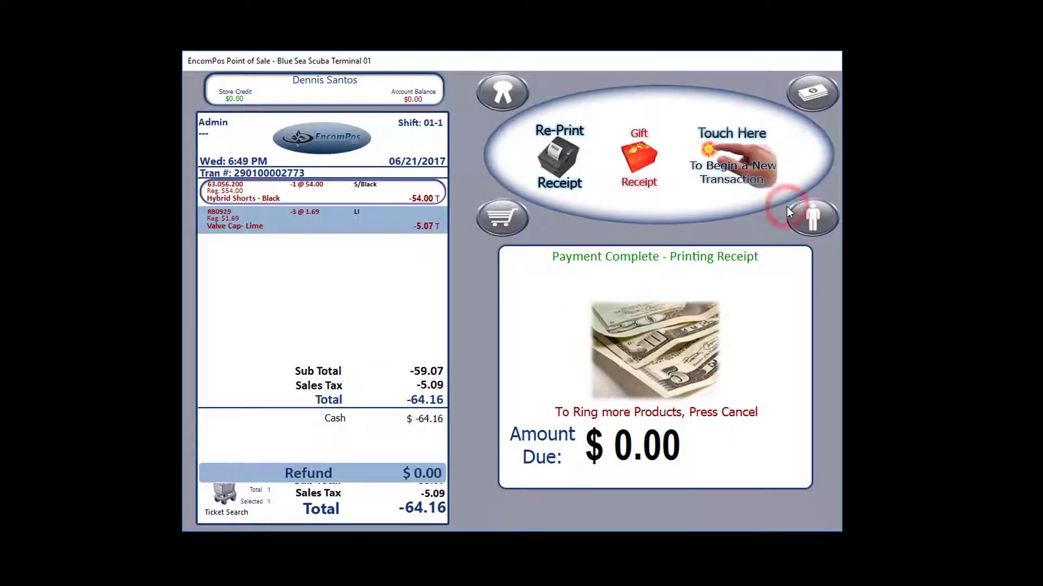
left_click(743, 171)
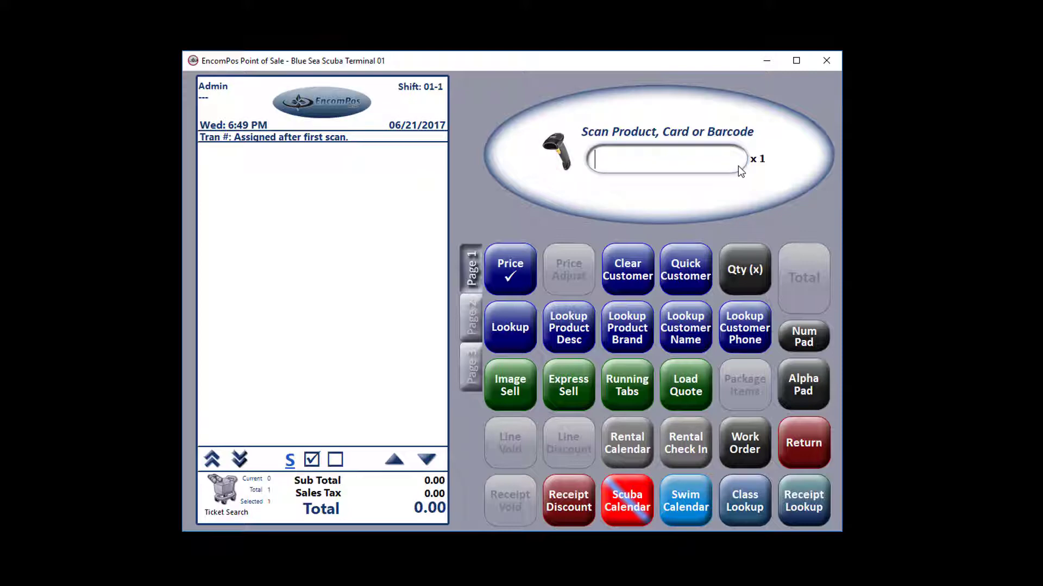
Step: Attach the matching customer to the sale and show their purchase history of two visits totalling $981.00
left_click(683, 278)
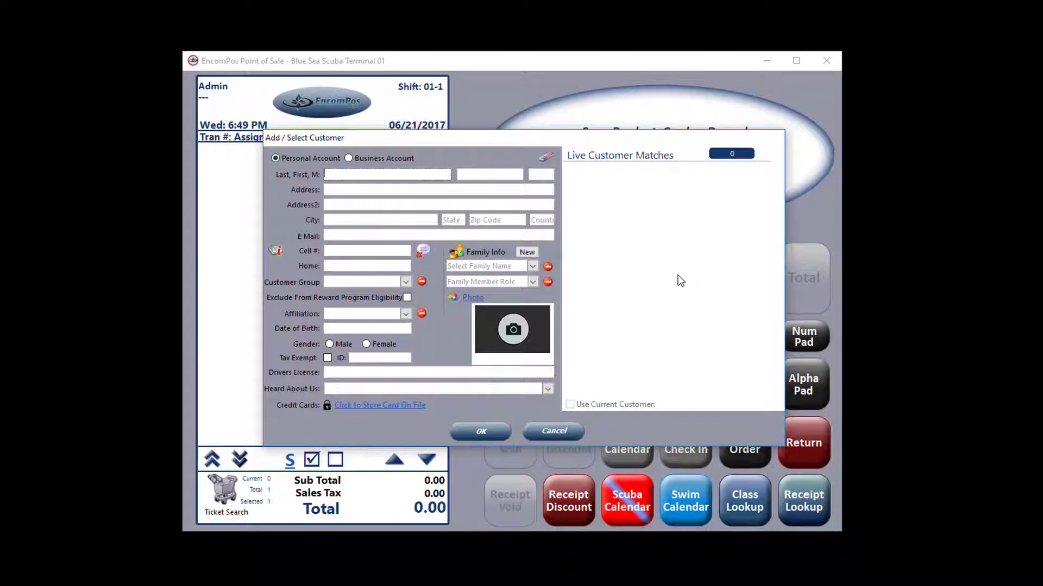
type("wag")
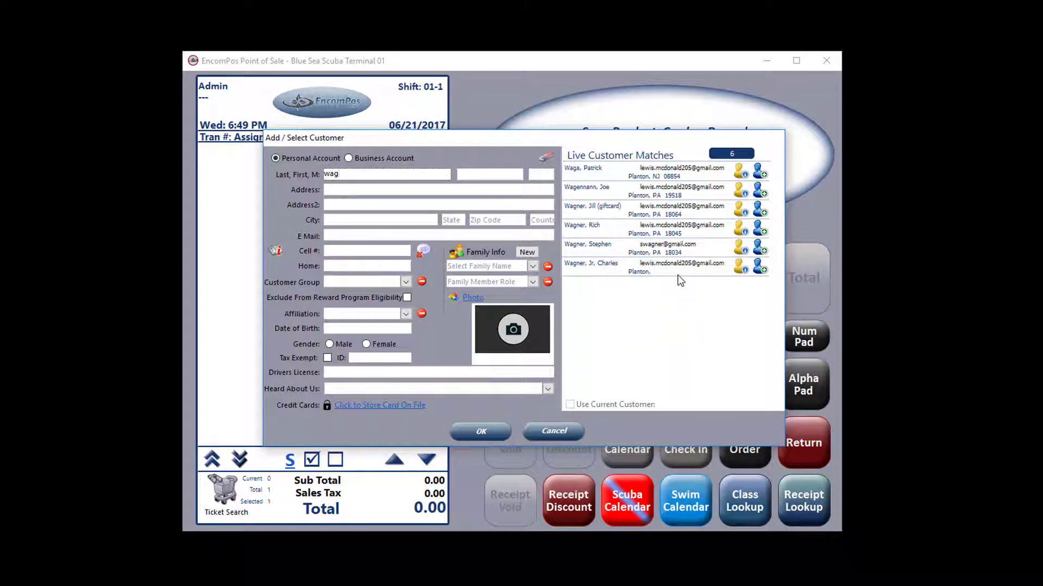
left_click(758, 227)
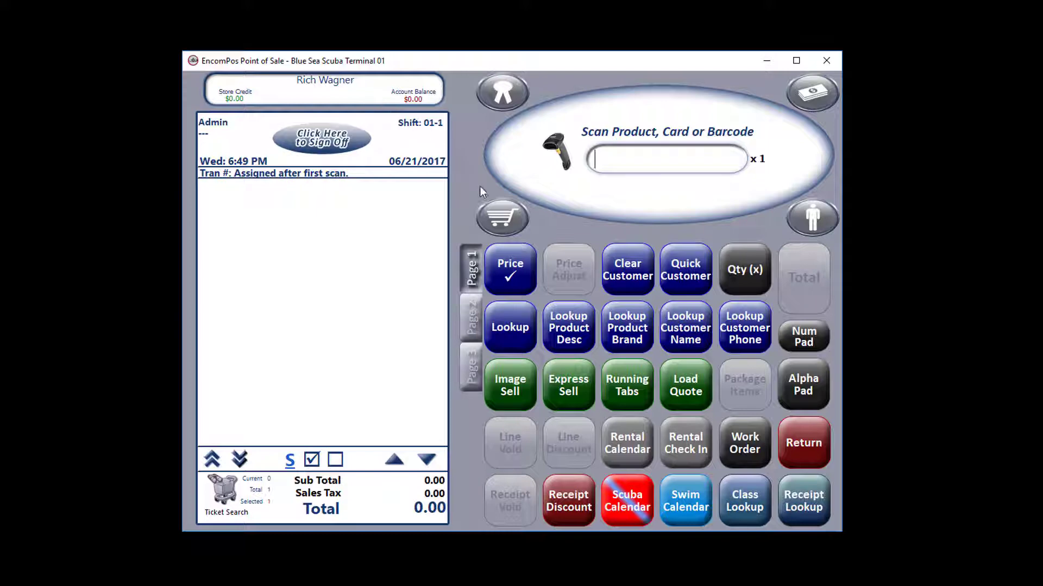
left_click(503, 217)
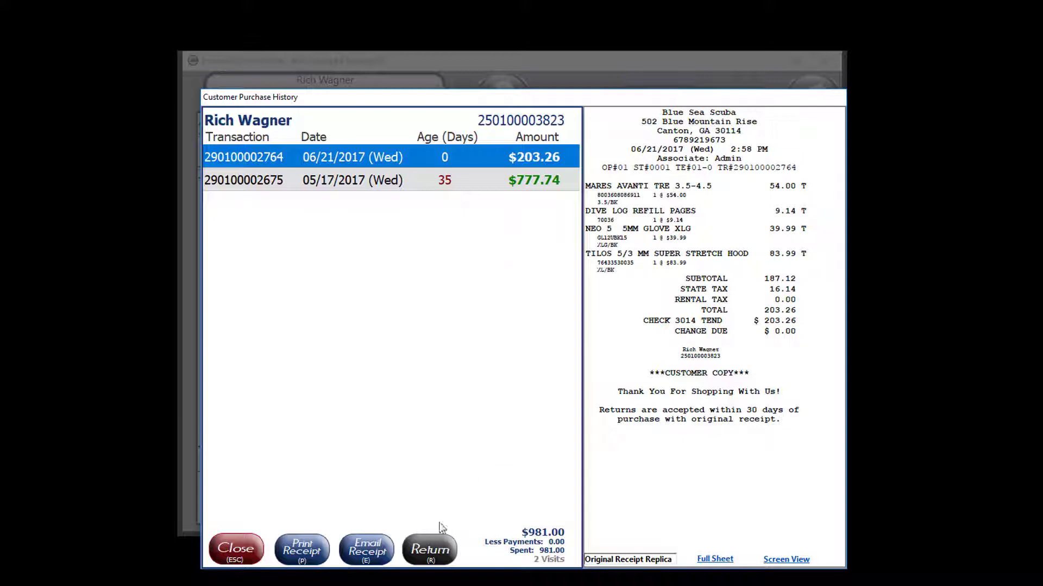
Step: Preview the $777.74 and $203.26 receipts, then start and cancel a return on the $203.26 sale
left_click(457, 185)
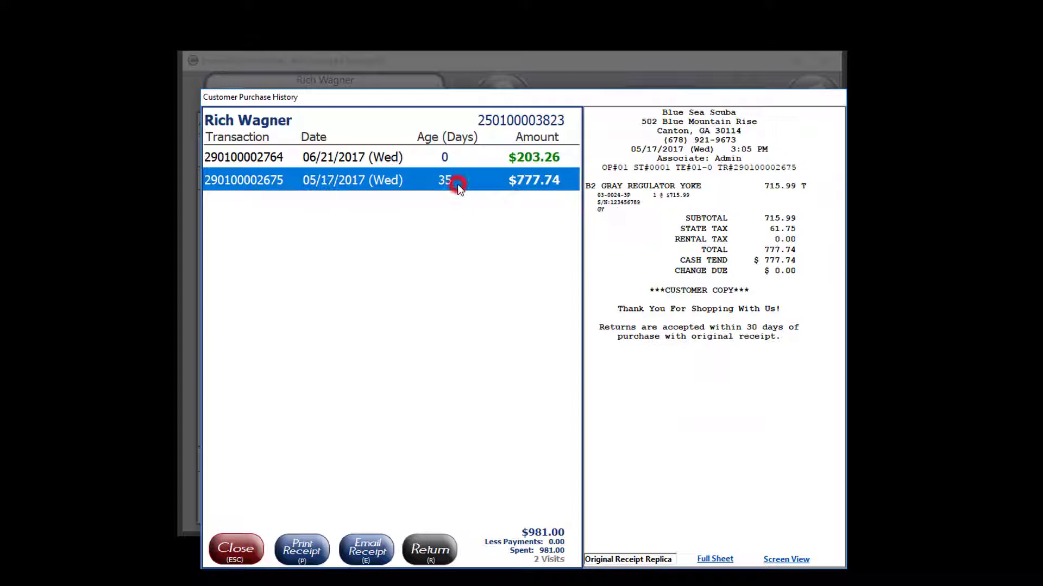
left_click(463, 157)
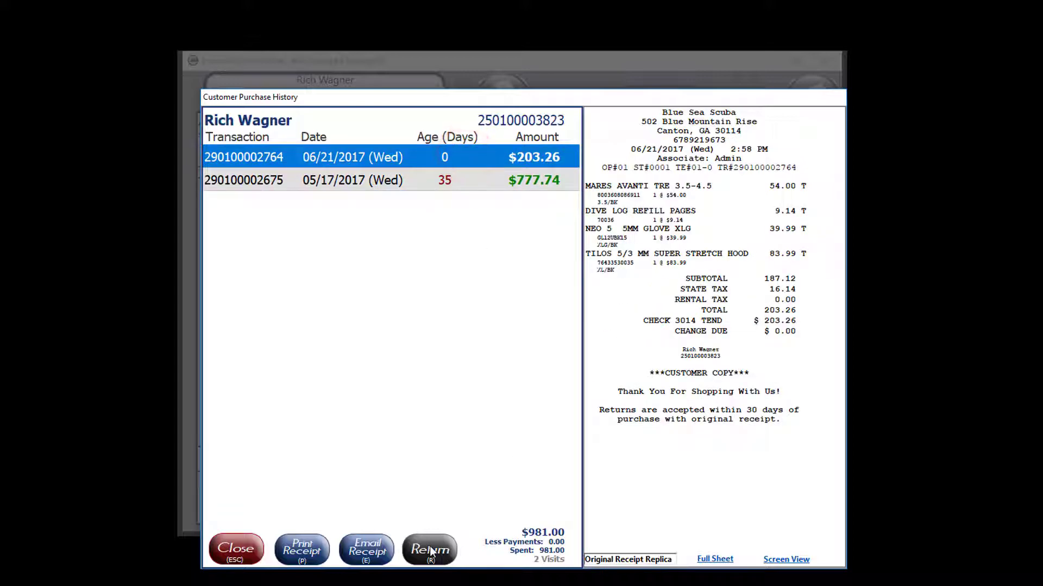
left_click(429, 549)
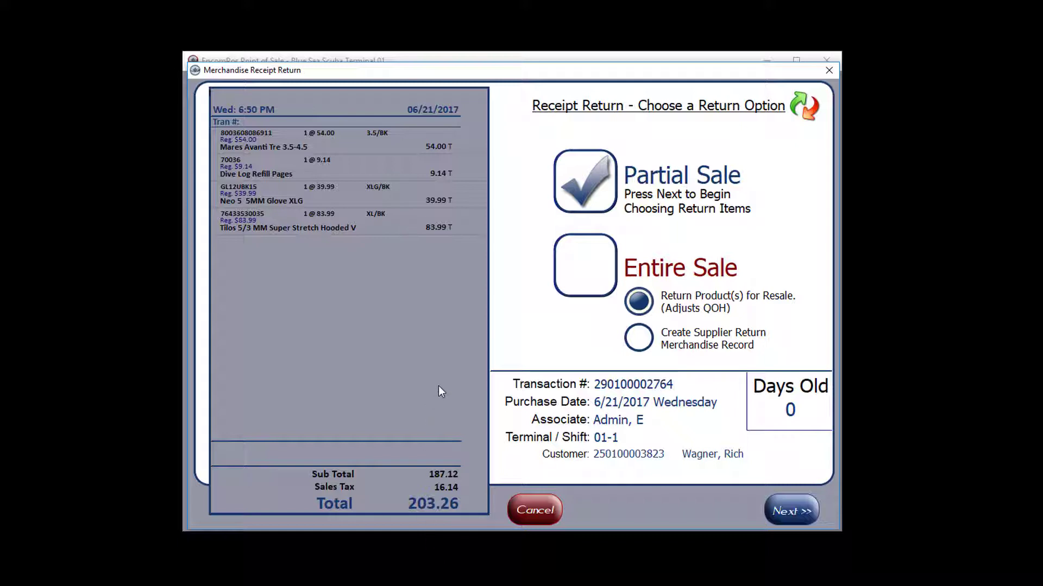
left_click(536, 511)
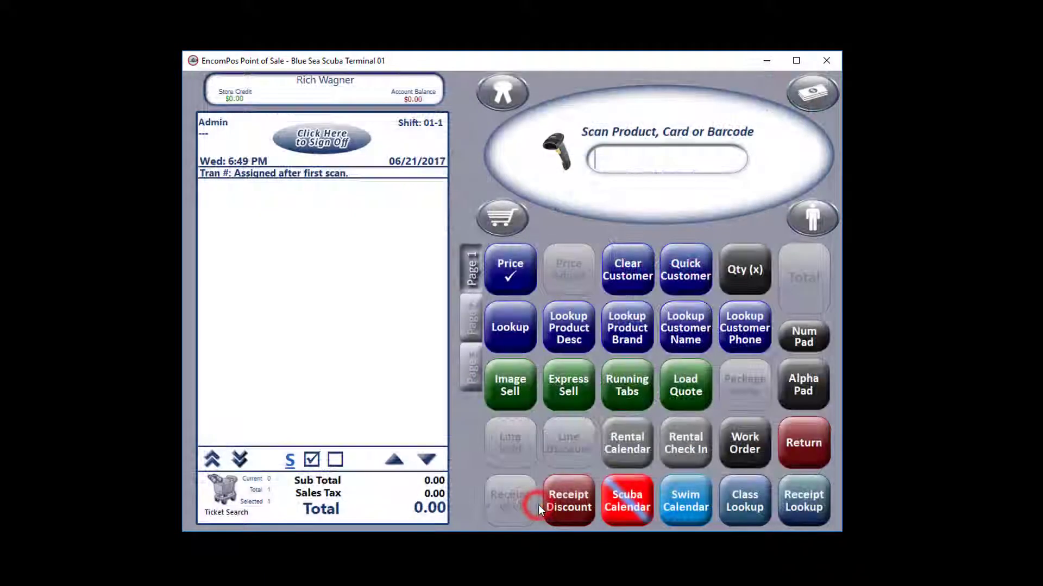
Step: Clear the customer from the sale and open Receipt Lookup for 6/21/2017 transactions
left_click(630, 272)
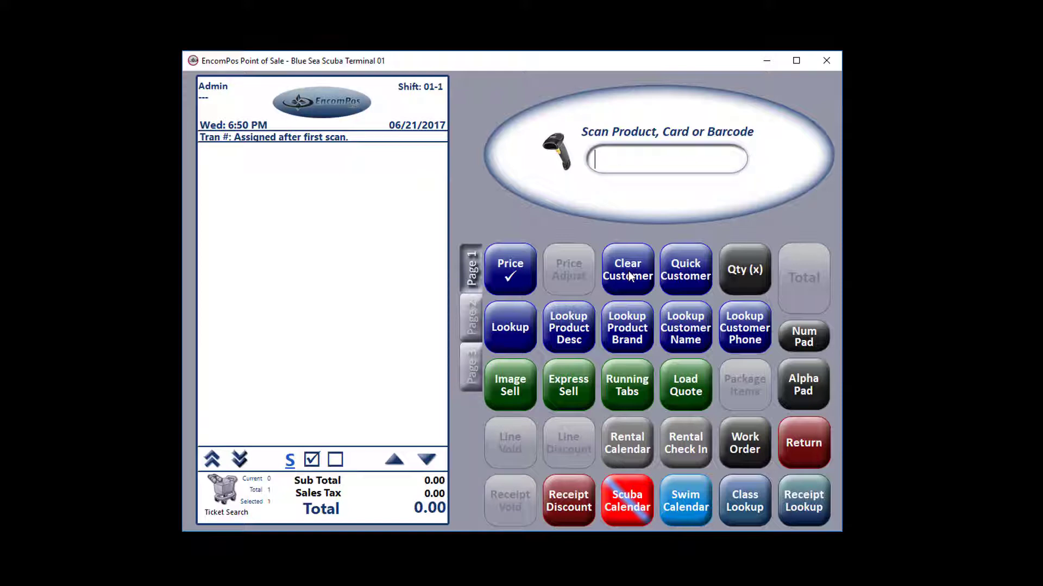
left_click(811, 495)
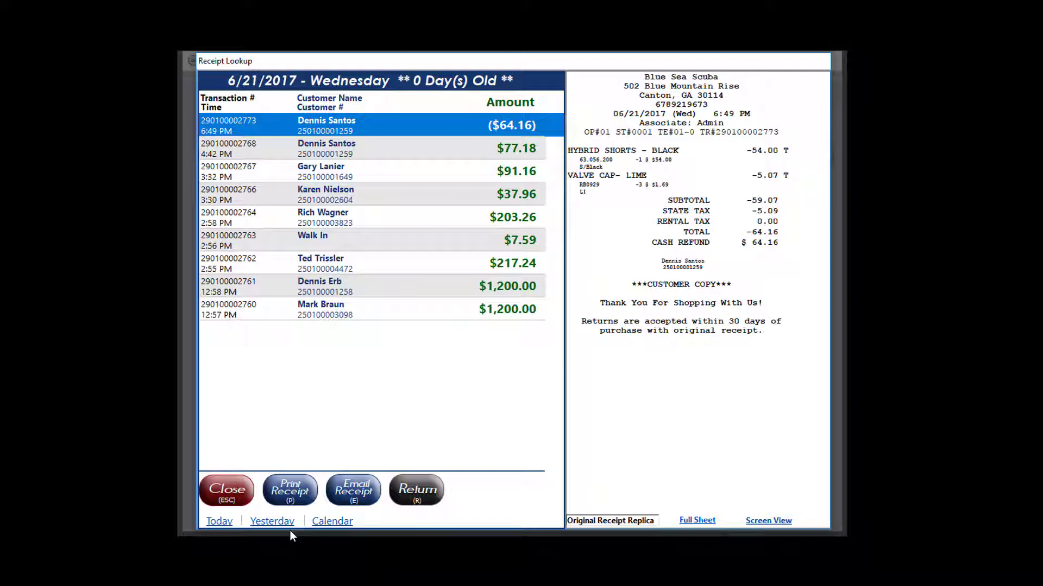
Step: List the receipts for May 30, 2017 in Receipt Lookup
left_click(341, 523)
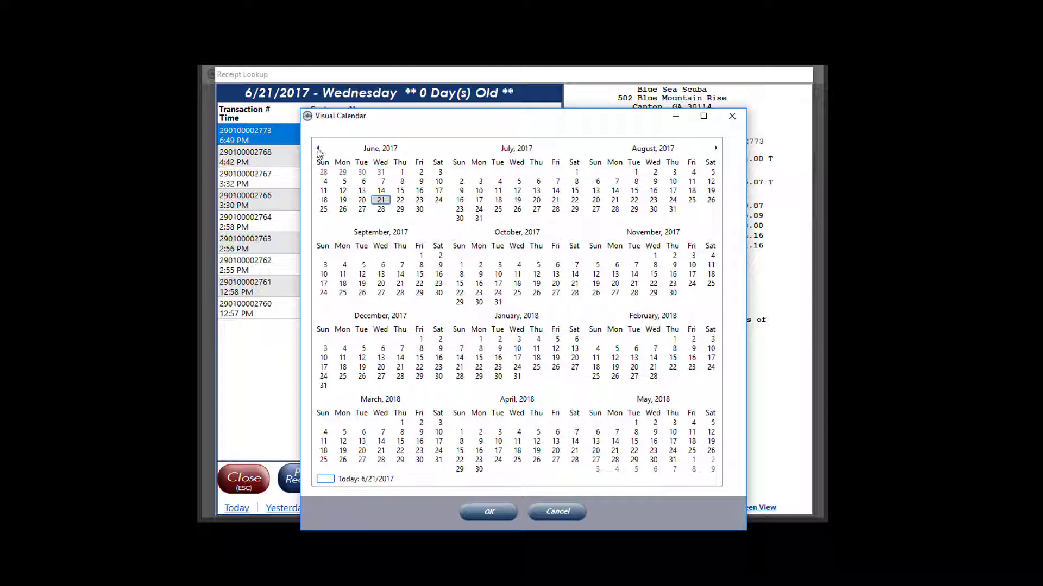
left_click(318, 147)
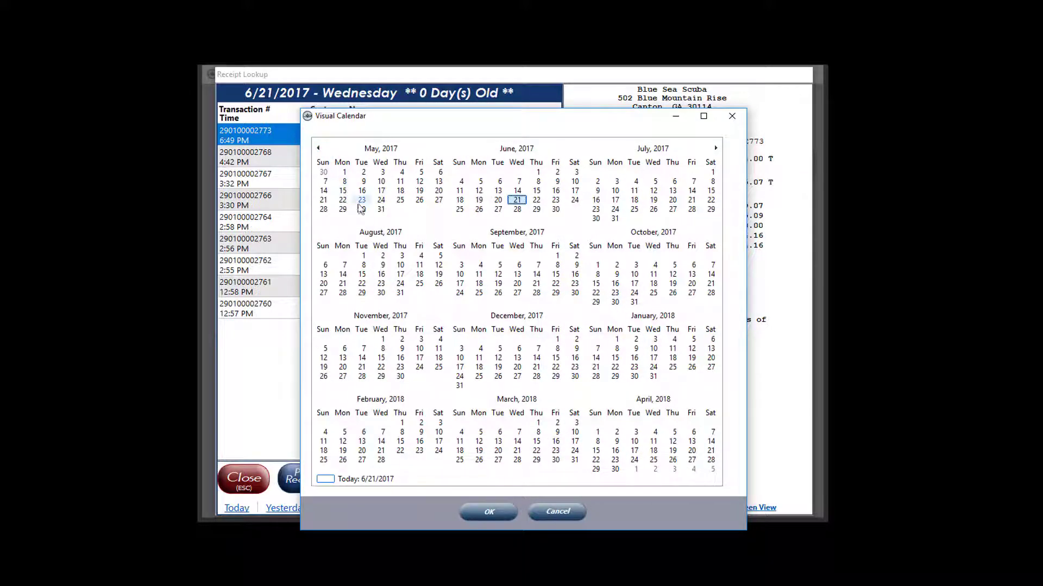
left_click(361, 209)
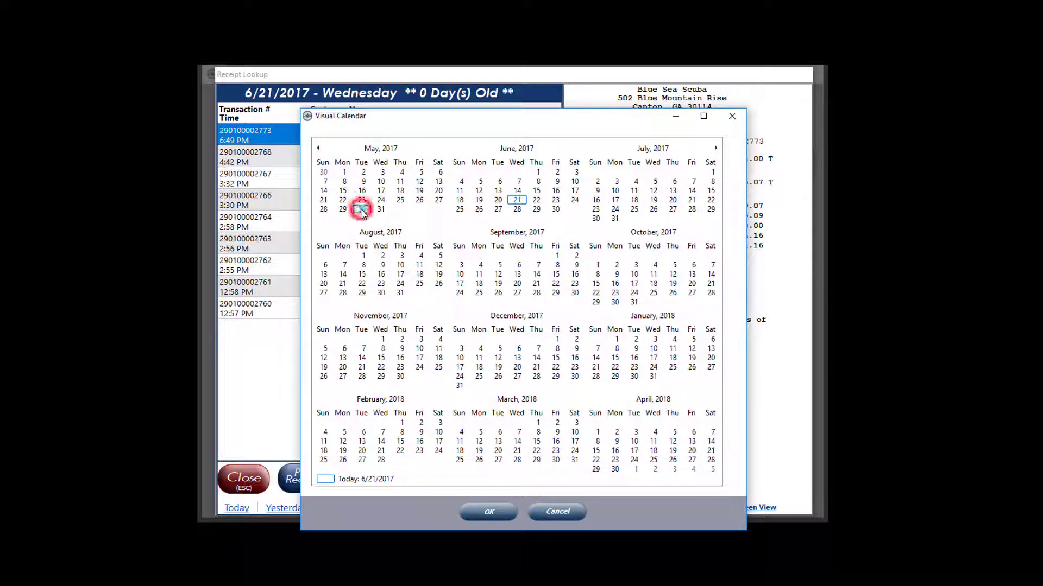
left_click(497, 510)
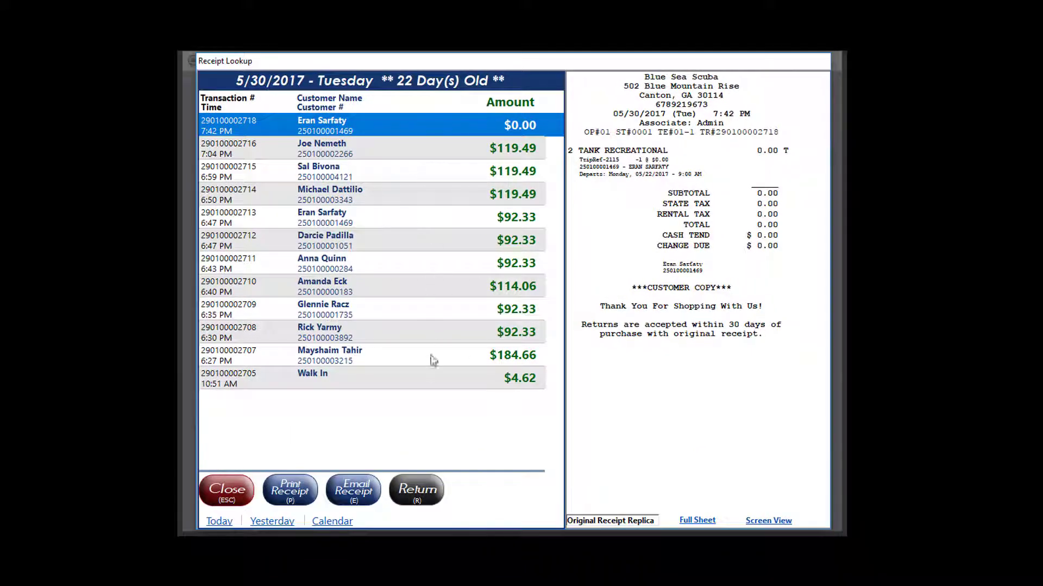
Step: Preview the $4.62 and $92.33 receipts, close the lookup, and put the sale in RETURN mode
left_click(429, 380)
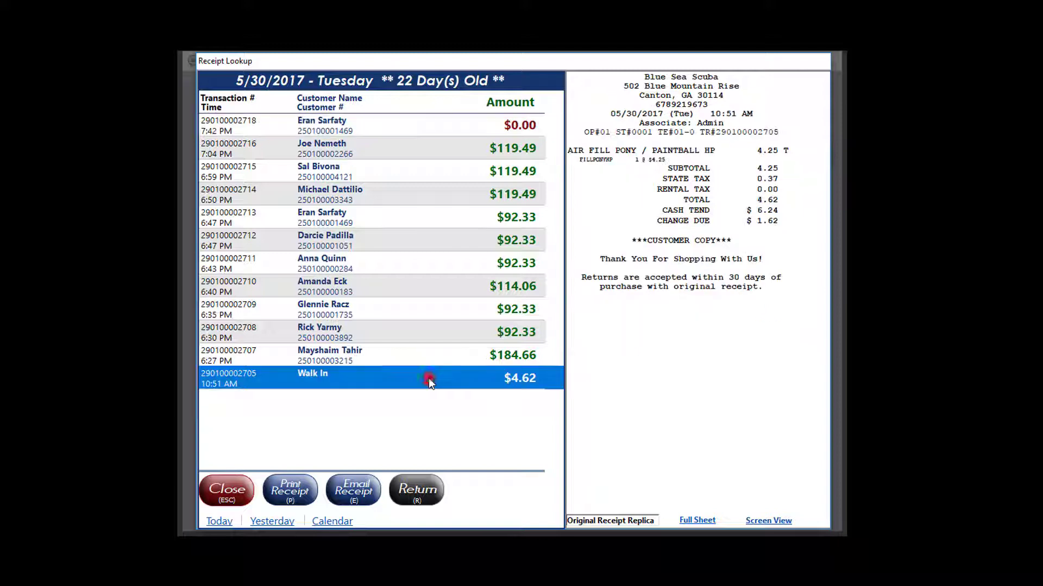
left_click(426, 257)
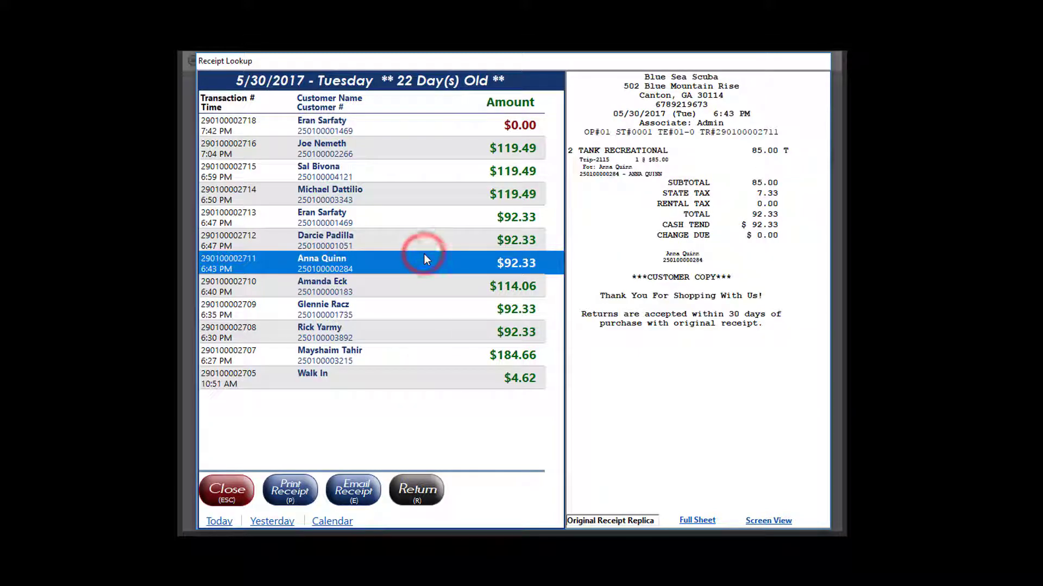
left_click(227, 489)
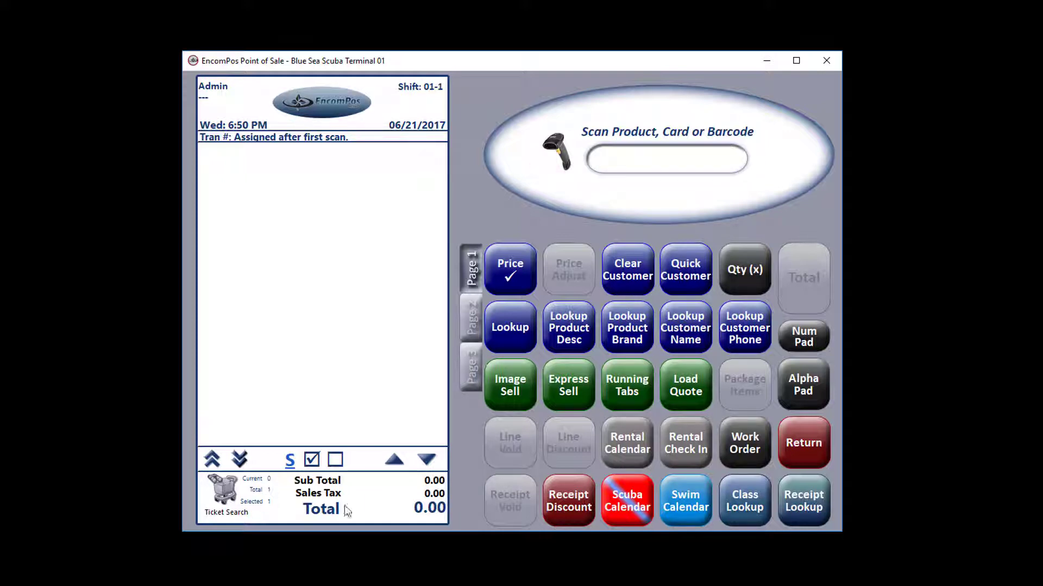
left_click(797, 442)
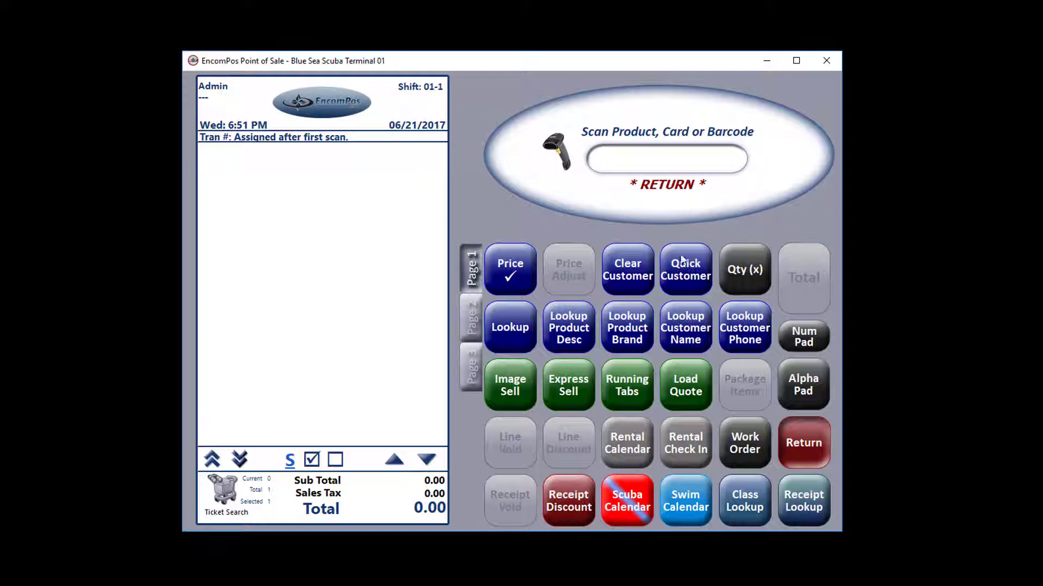
Step: Search products by description for 'AKONA MASK BAG' and ring up the result as a return
left_click(564, 333)
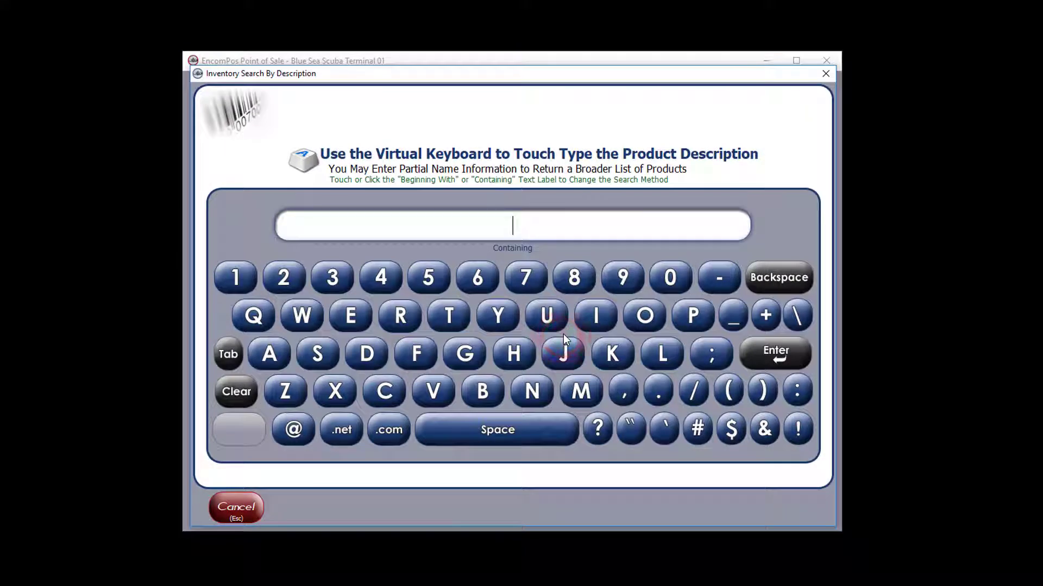
type("AKONA MASK ")
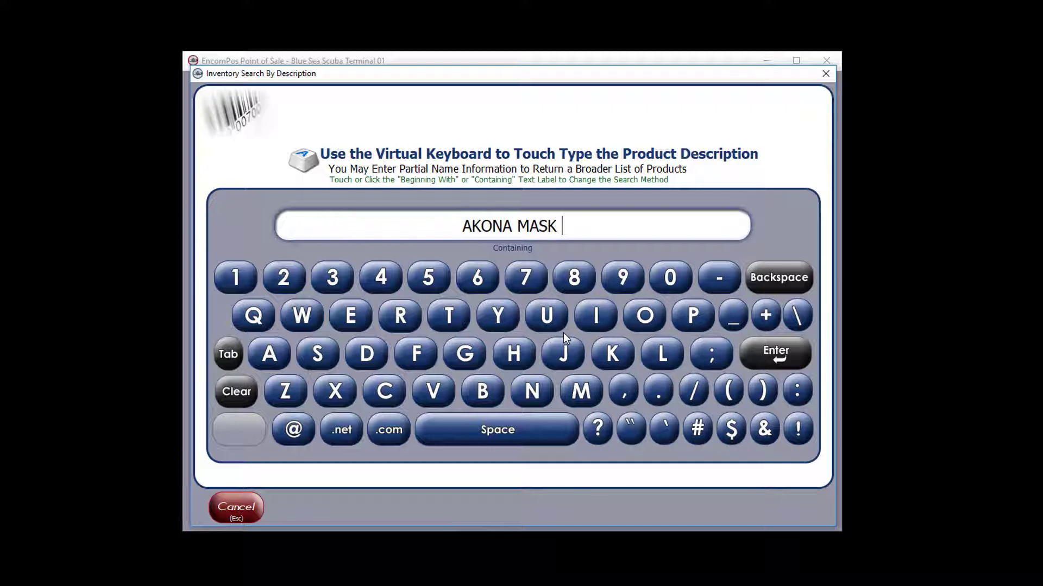
type("BAG")
key("Return")
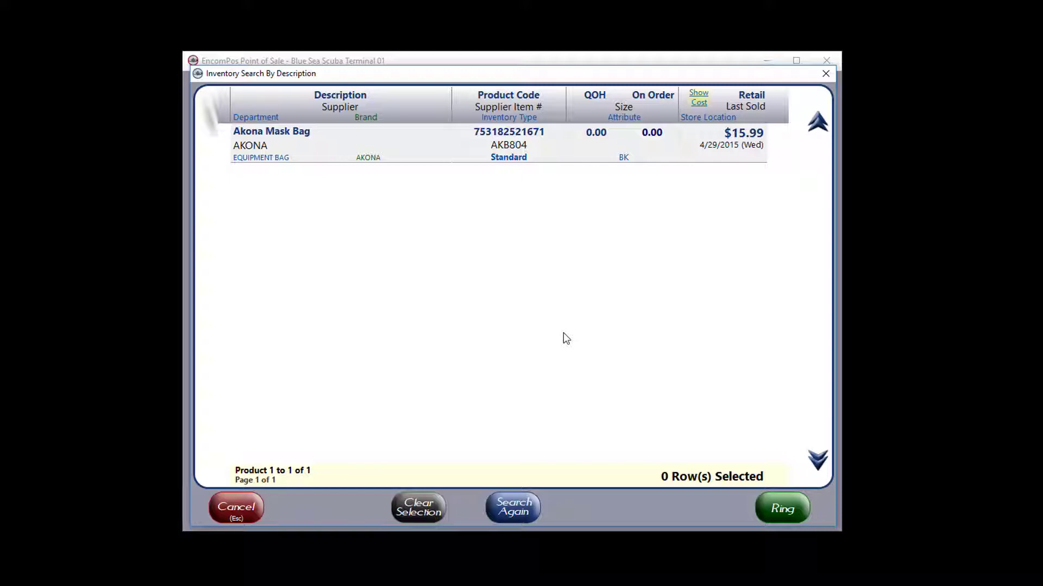
left_click(522, 142)
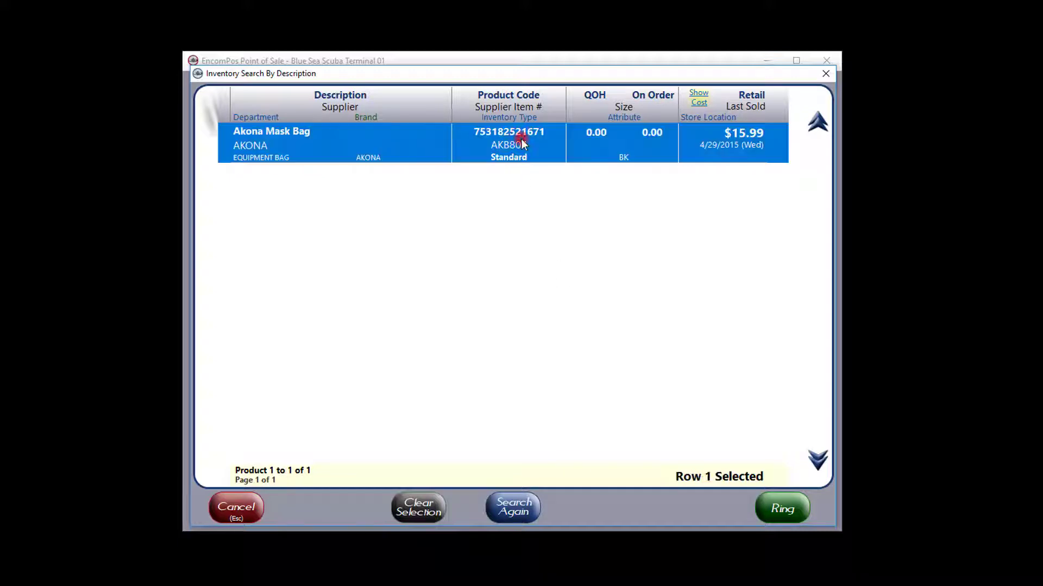
left_click(785, 509)
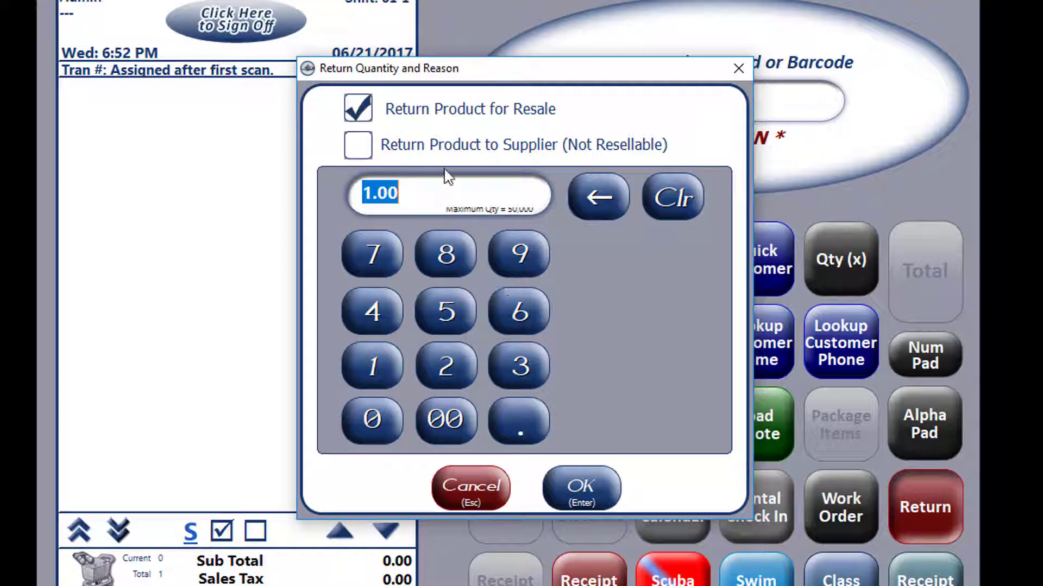
Step: Confirm returning 1.00 Akona Mask Bag for resale, bringing the total to -17.37
left_click(444, 145)
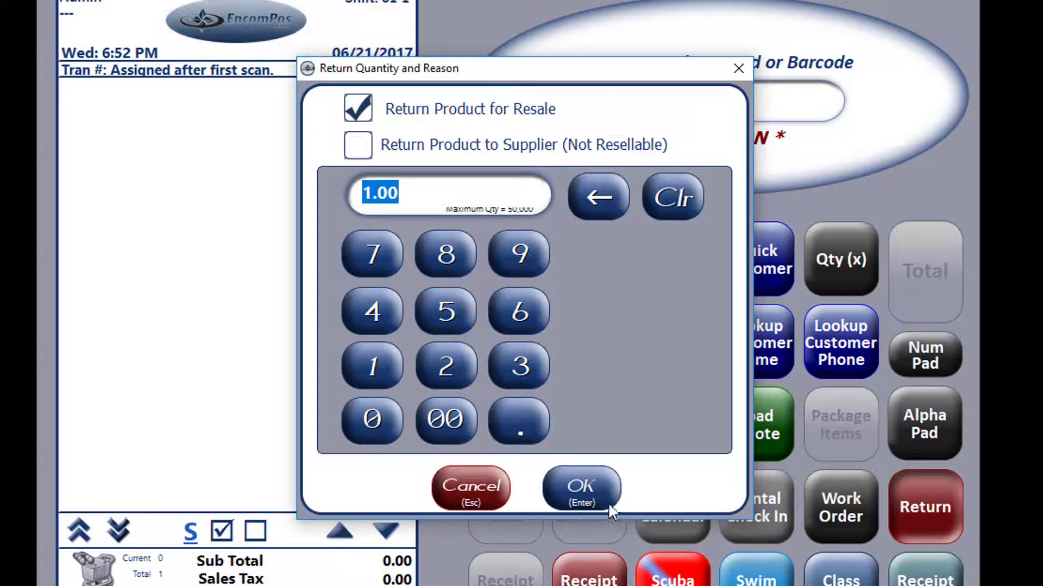
left_click(588, 487)
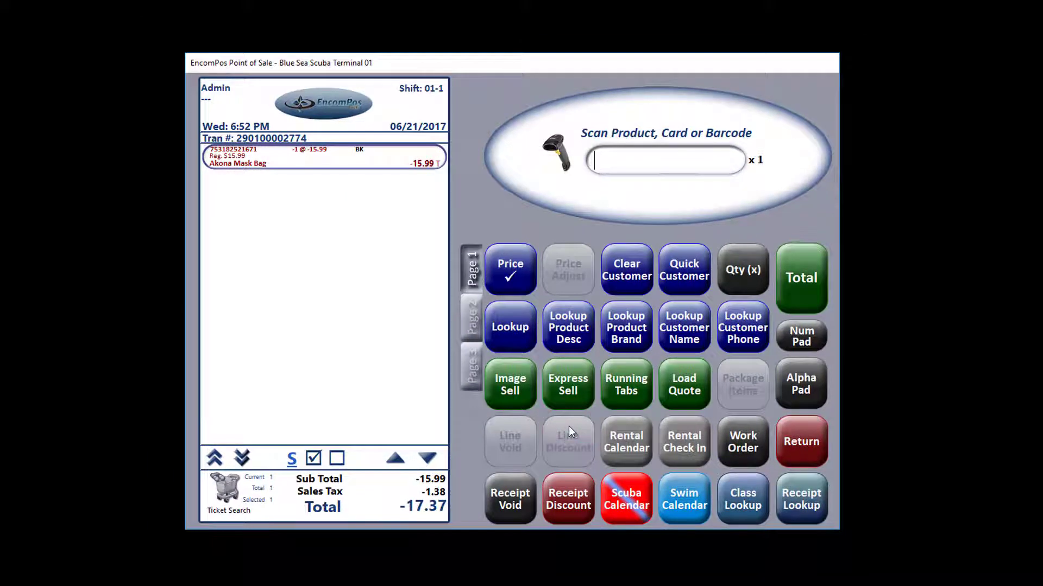